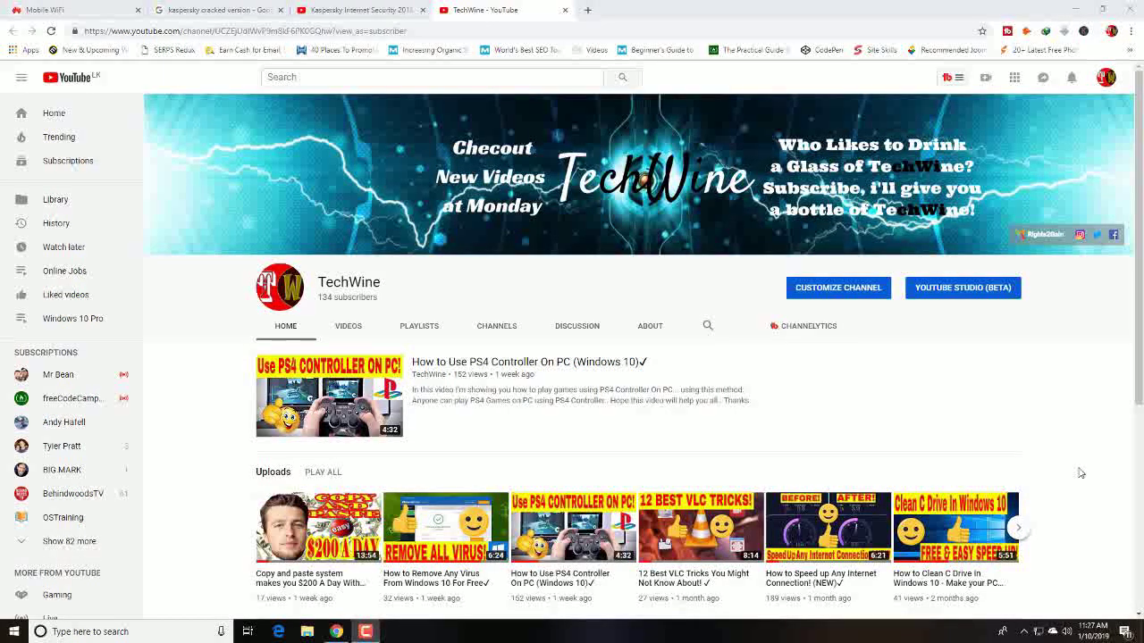
- Switch to the Kaspersky Internet Security 2018 LIFETIME activation video tab
{"action": "left_click", "coordinate": [326, 10]}
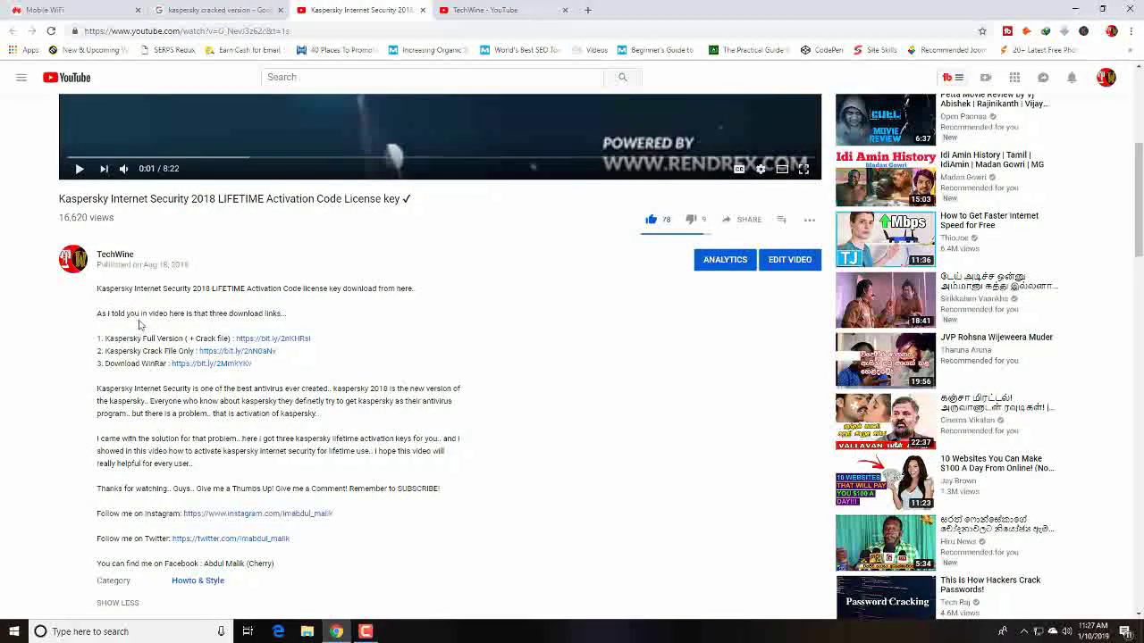
- Scroll past the video and description to the 56 comments, starting with the damaged-file complaint
{"action": "scroll", "coordinate": [331, 316], "scroll_direction": "up", "scroll_amount": 3}
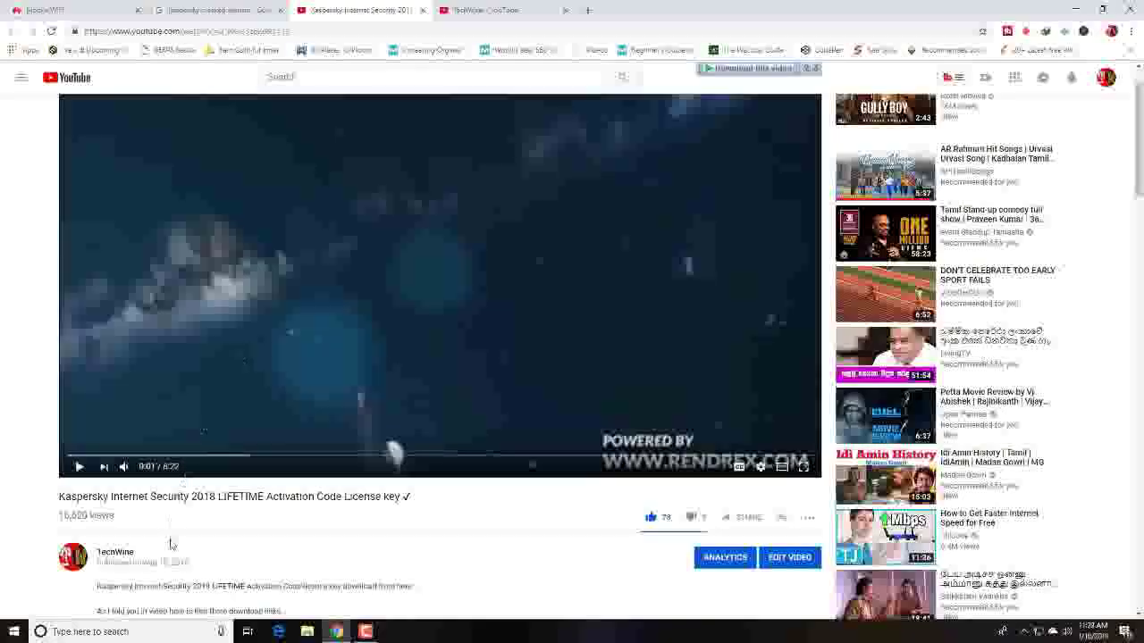
{"action": "scroll", "coordinate": [172, 543], "scroll_direction": "down", "scroll_amount": 2}
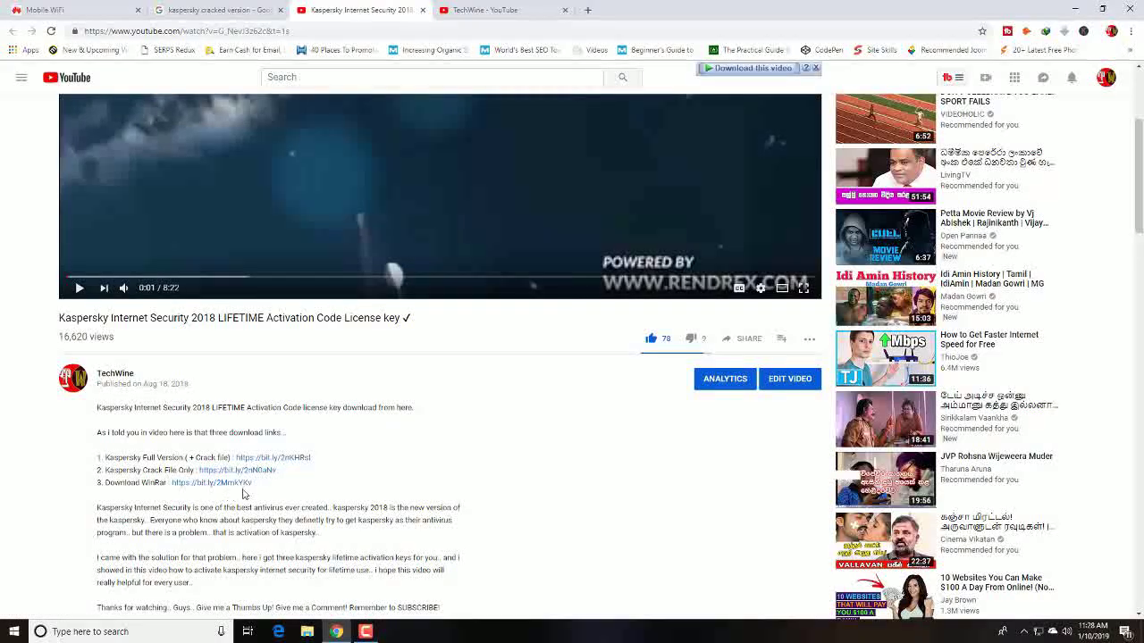
{"action": "scroll", "coordinate": [244, 490], "scroll_direction": "down", "scroll_amount": 3}
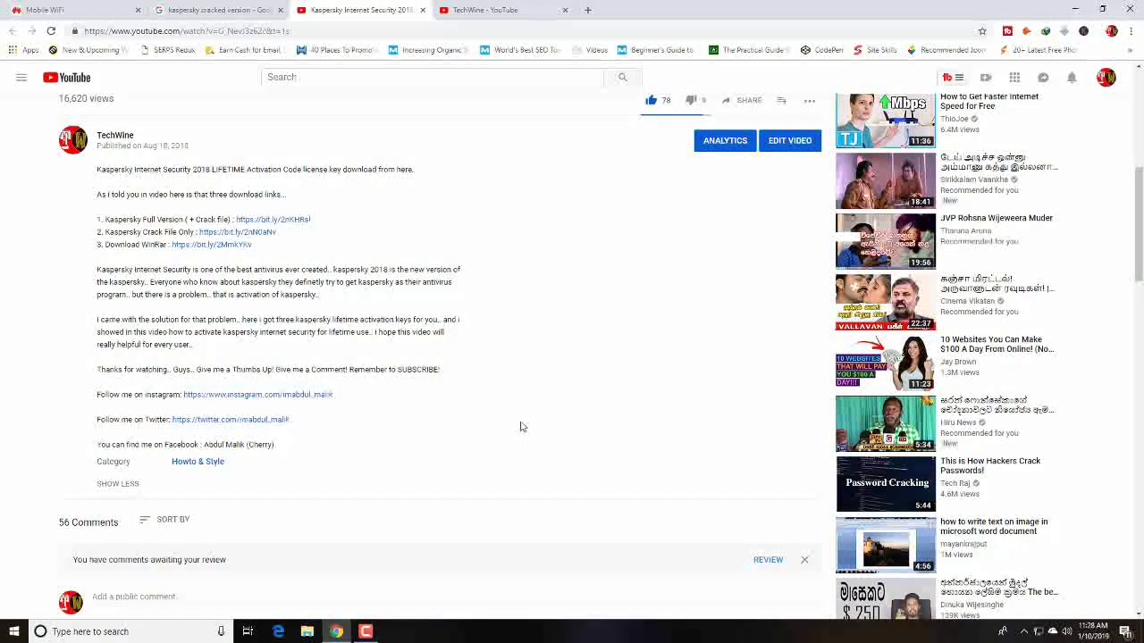
{"action": "scroll", "coordinate": [515, 423], "scroll_direction": "up", "scroll_amount": 3}
{"action": "scroll", "coordinate": [511, 420], "scroll_direction": "up", "scroll_amount": 2}
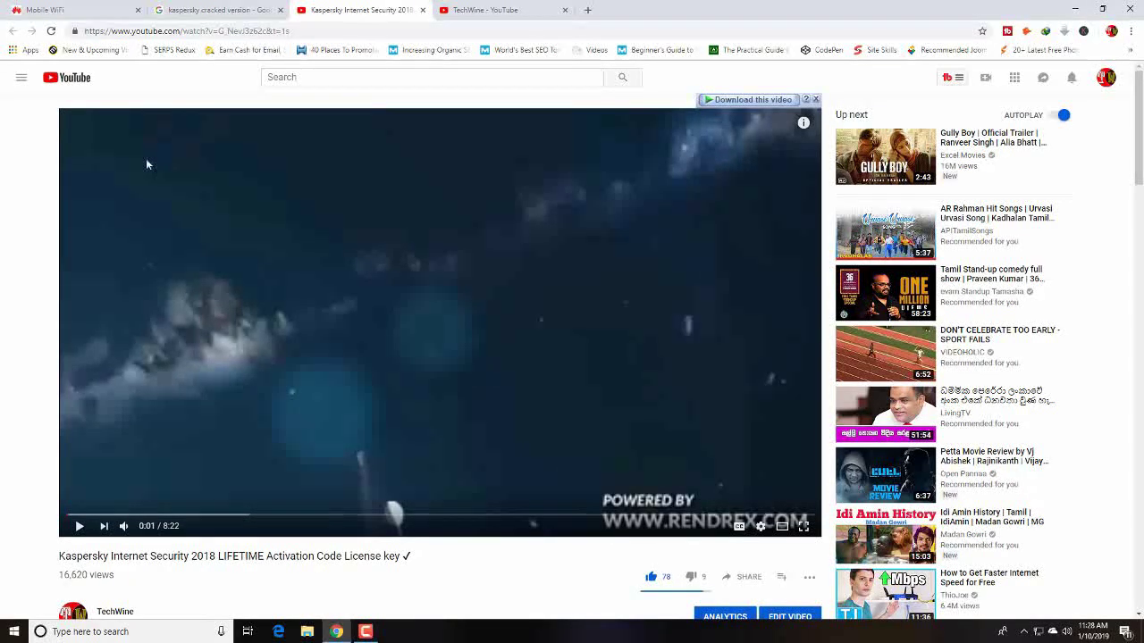
{"action": "scroll", "coordinate": [175, 163], "scroll_direction": "down", "scroll_amount": 1}
{"action": "scroll", "coordinate": [175, 164], "scroll_direction": "down", "scroll_amount": 5}
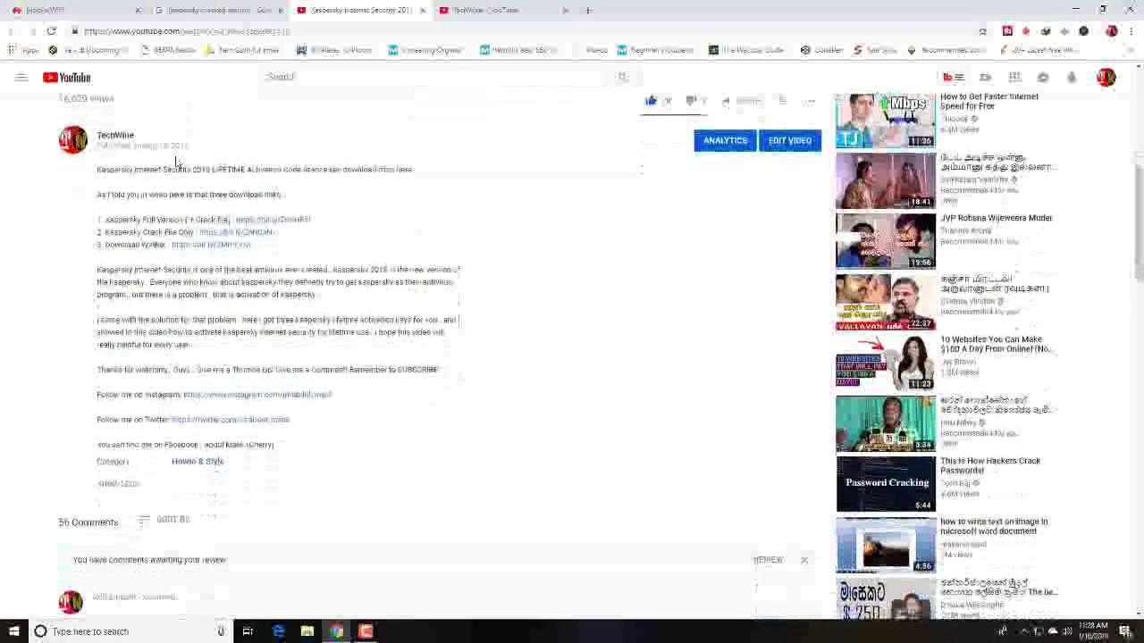
{"action": "scroll", "coordinate": [188, 215], "scroll_direction": "down", "scroll_amount": 3}
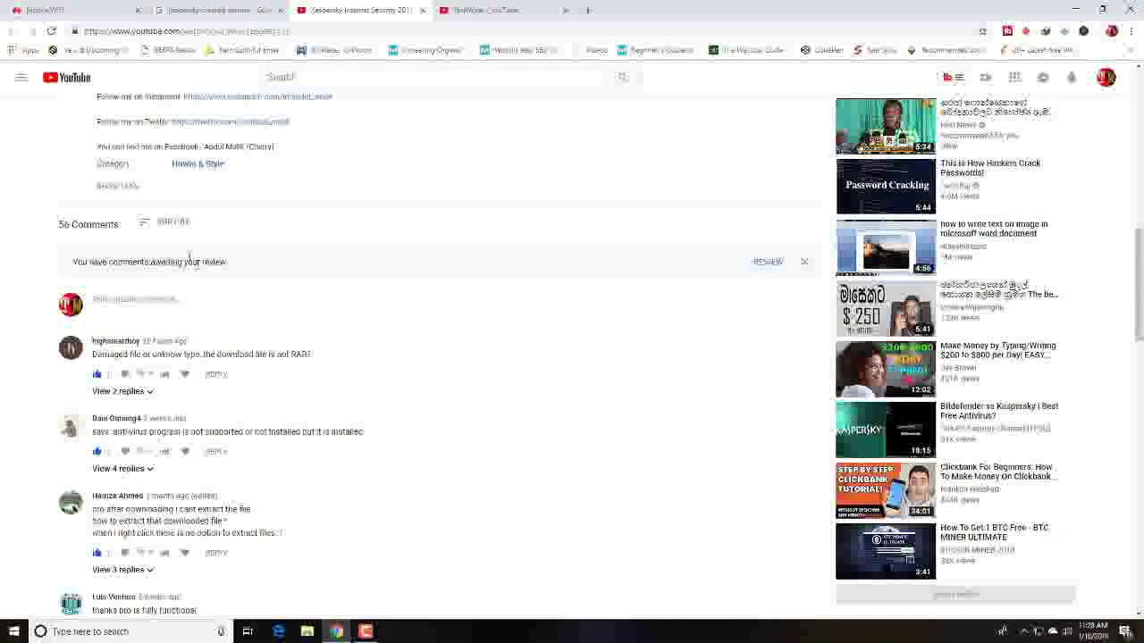
{"action": "mouse_move", "coordinate": [301, 365]}
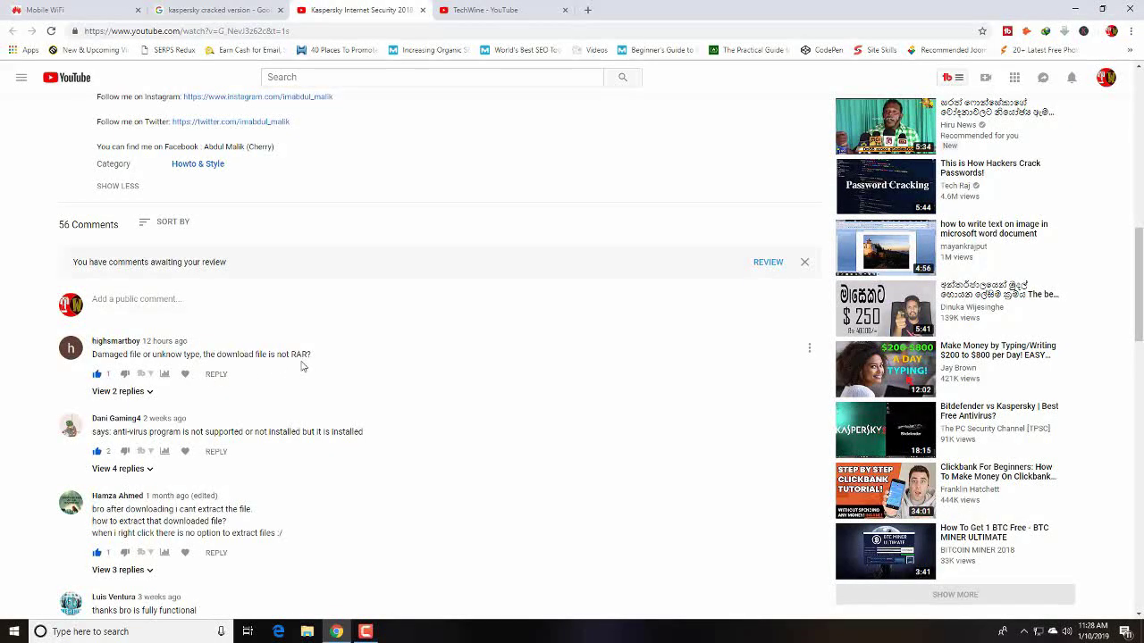
- Expand and read replies under the damaged-file, antivirus-not-supported and cannot-extract comments
{"action": "left_click", "coordinate": [145, 392]}
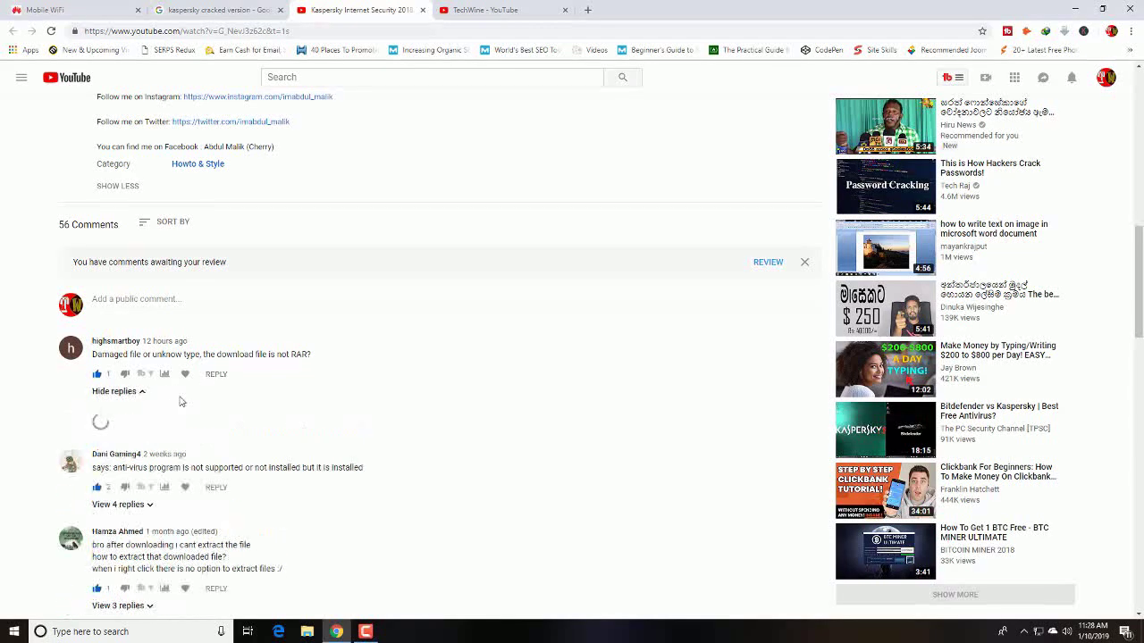
{"action": "mouse_move", "coordinate": [447, 425]}
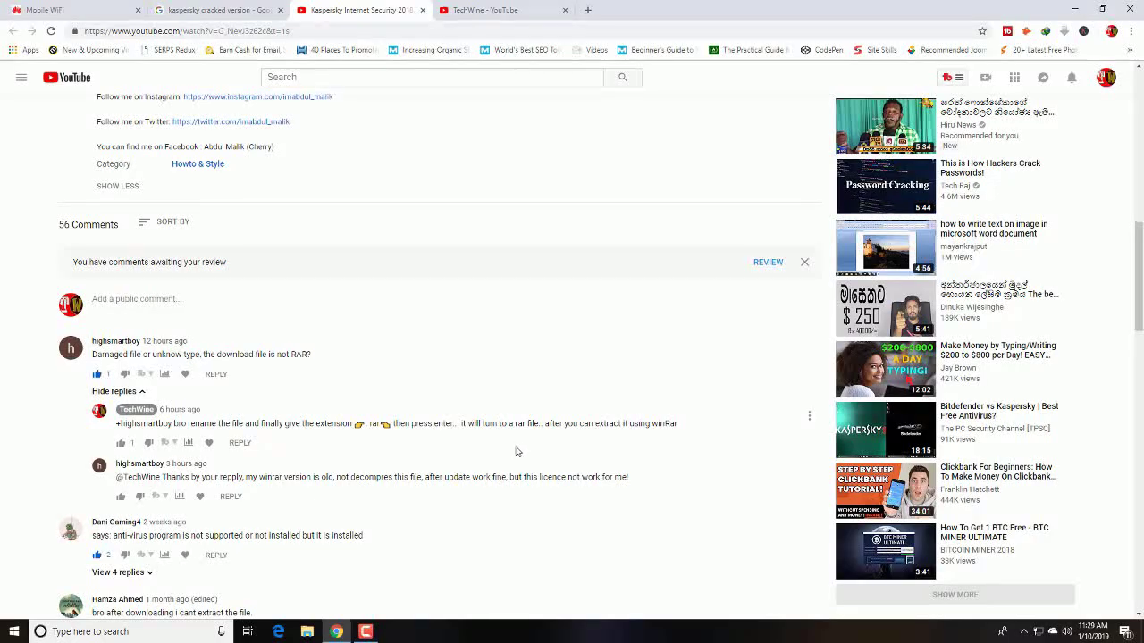
{"action": "scroll", "coordinate": [391, 531], "scroll_direction": "down", "scroll_amount": 2}
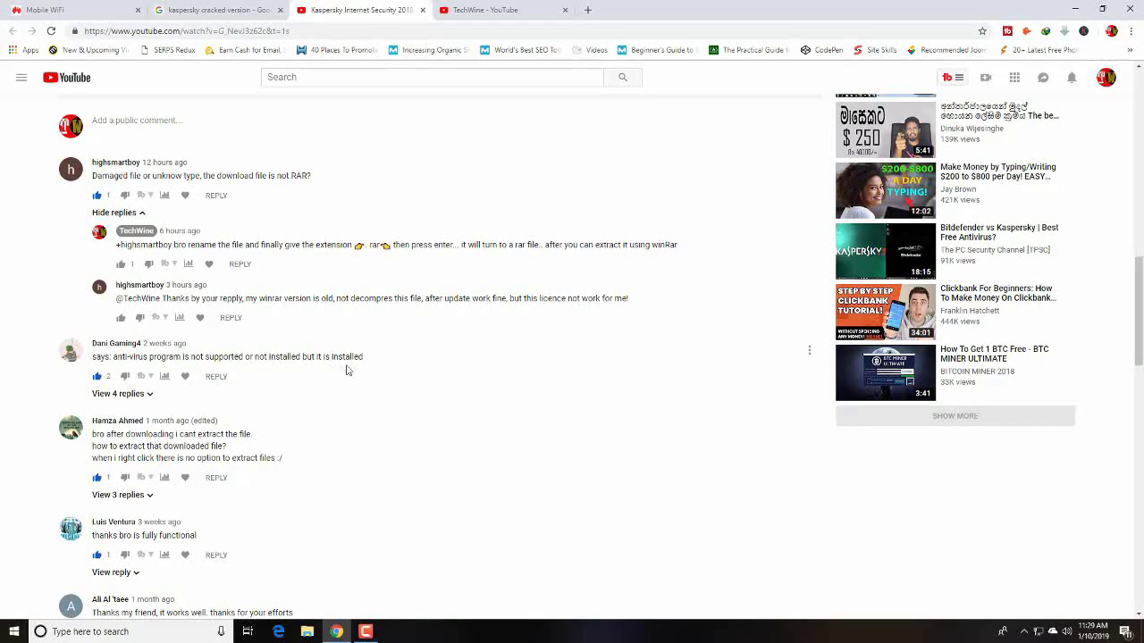
{"action": "left_click", "coordinate": [148, 395]}
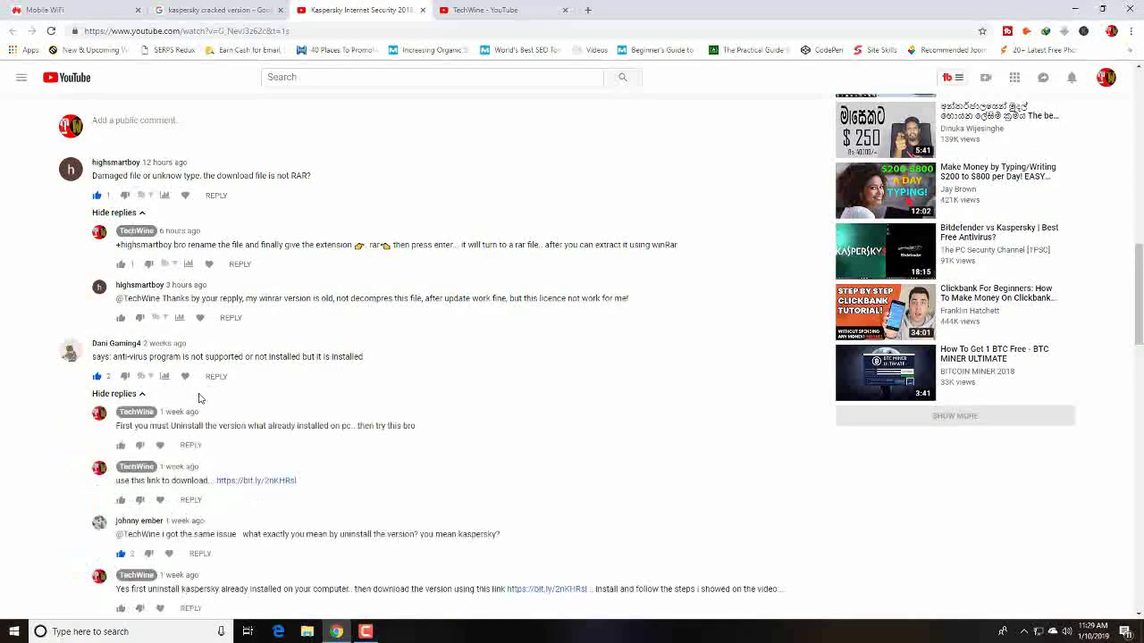
{"action": "mouse_move", "coordinate": [247, 376]}
{"action": "scroll", "coordinate": [260, 393], "scroll_direction": "down", "scroll_amount": 3}
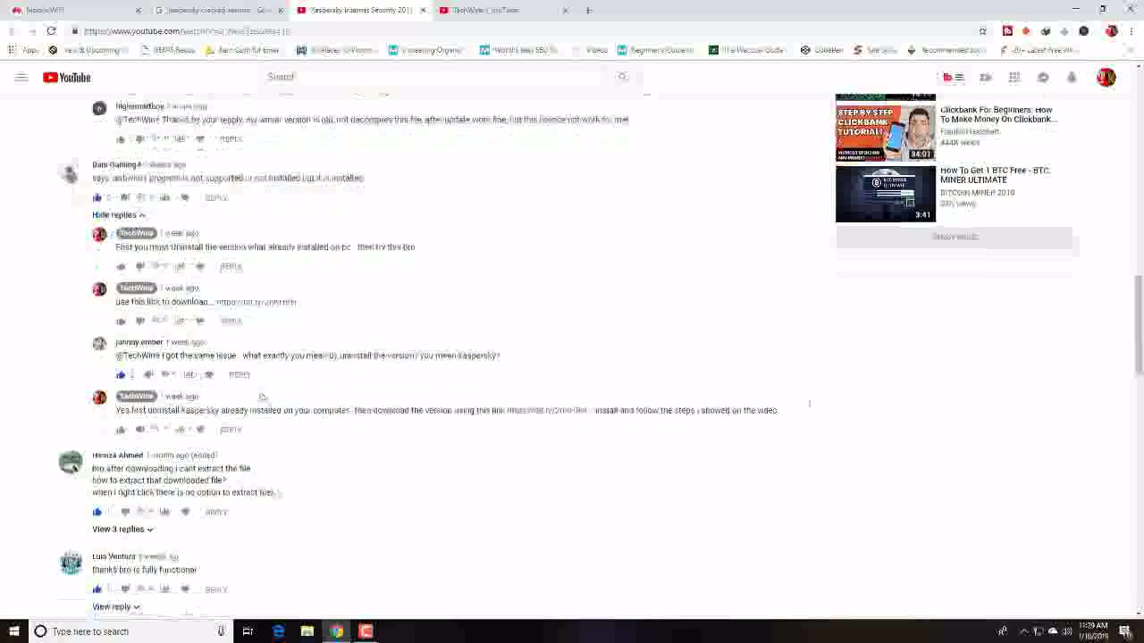
{"action": "mouse_move", "coordinate": [166, 374]}
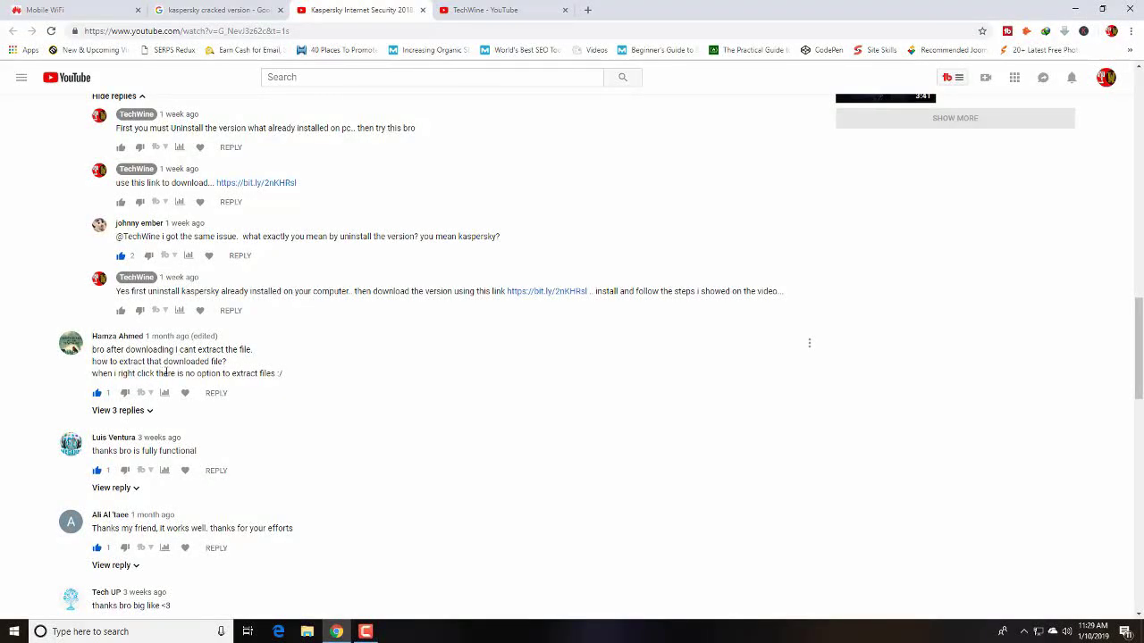
{"action": "left_click", "coordinate": [149, 412]}
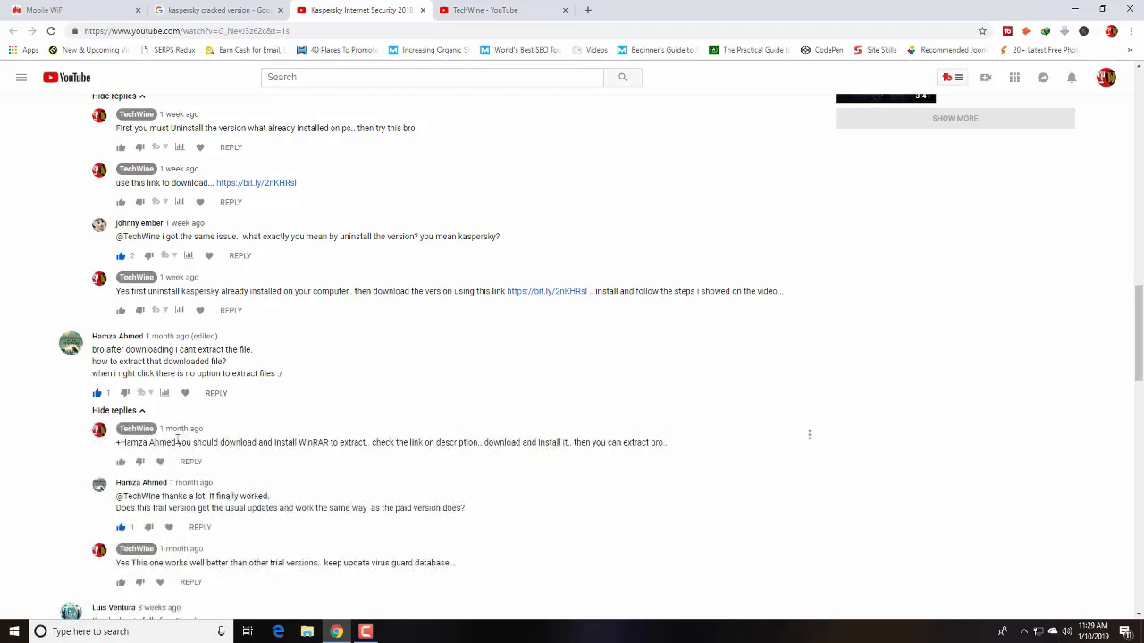
{"action": "scroll", "coordinate": [268, 436], "scroll_direction": "down", "scroll_amount": 2}
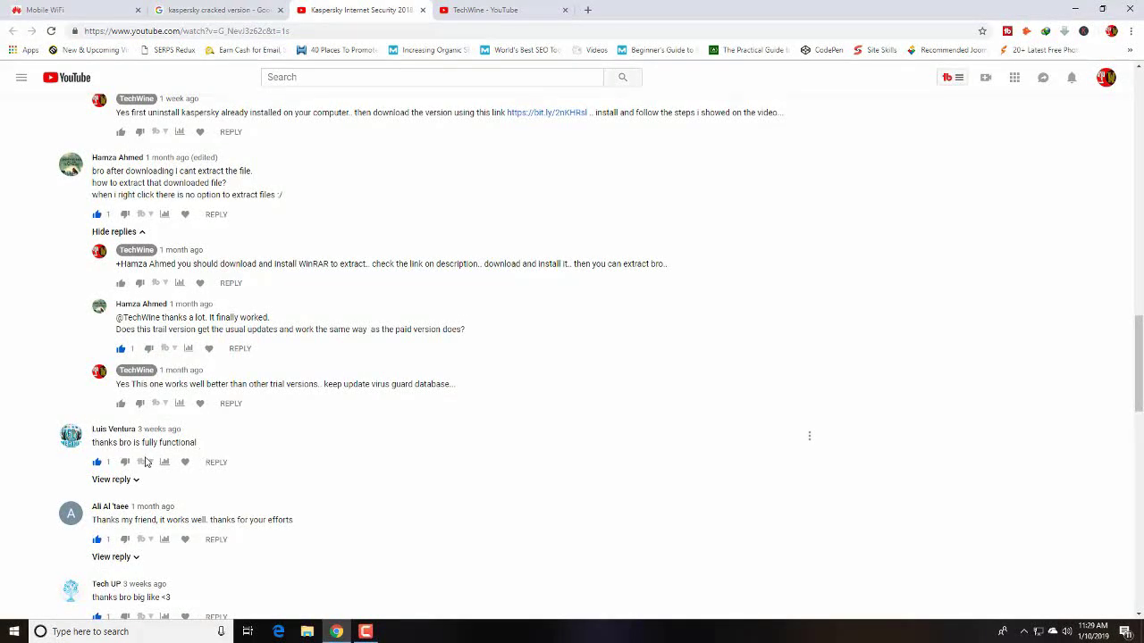
{"action": "scroll", "coordinate": [320, 469], "scroll_direction": "down", "scroll_amount": 2}
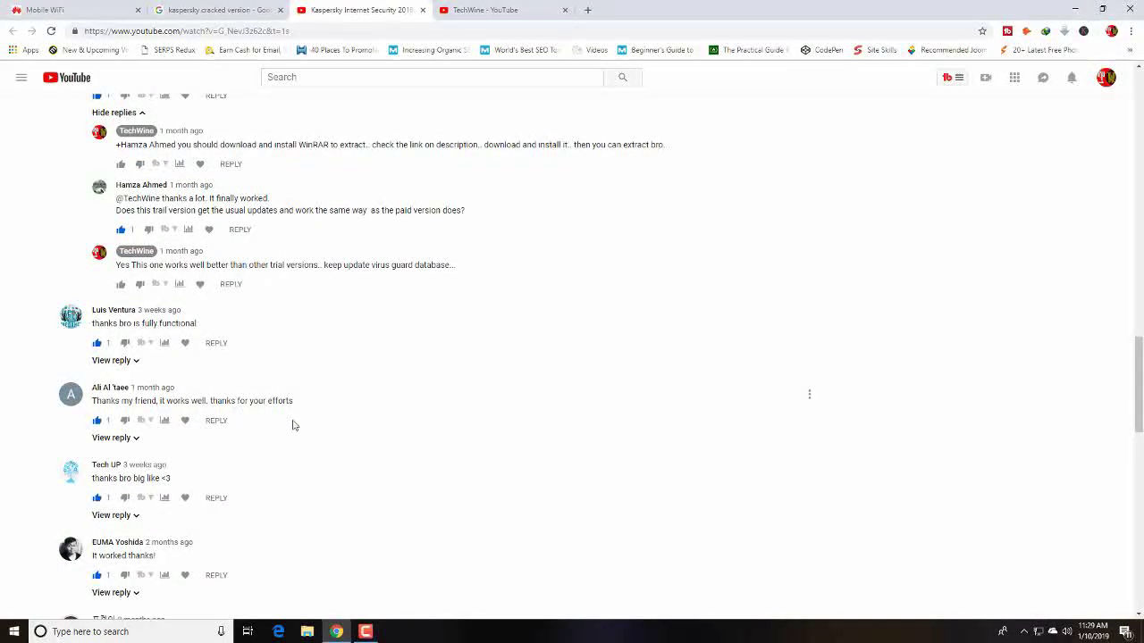
{"action": "scroll", "coordinate": [292, 425], "scroll_direction": "down", "scroll_amount": 2}
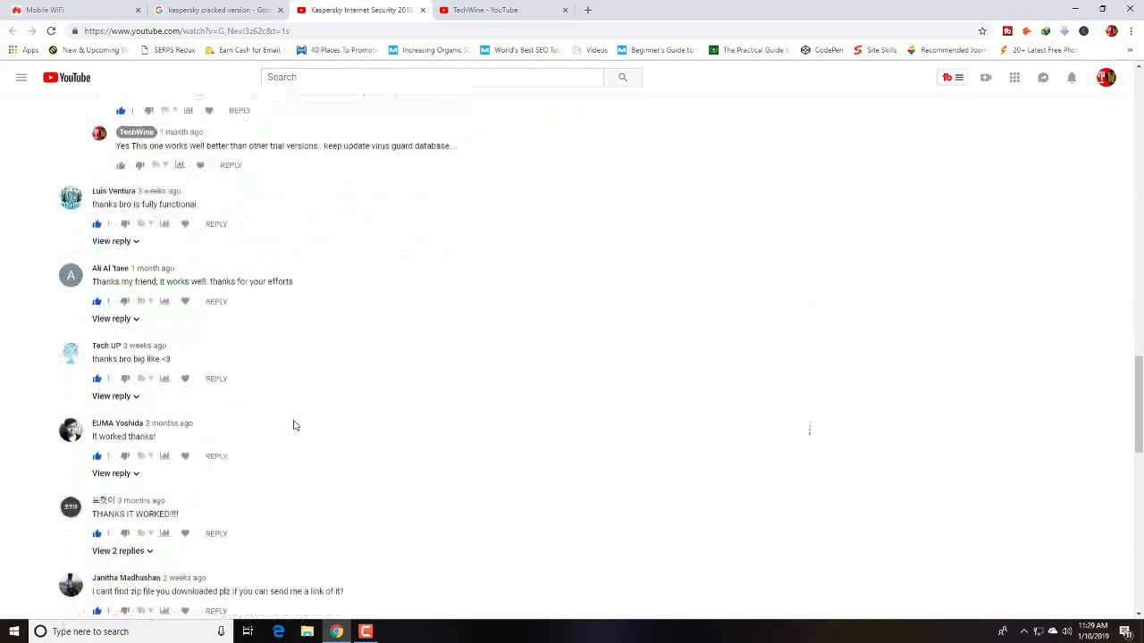
{"action": "mouse_move", "coordinate": [384, 554]}
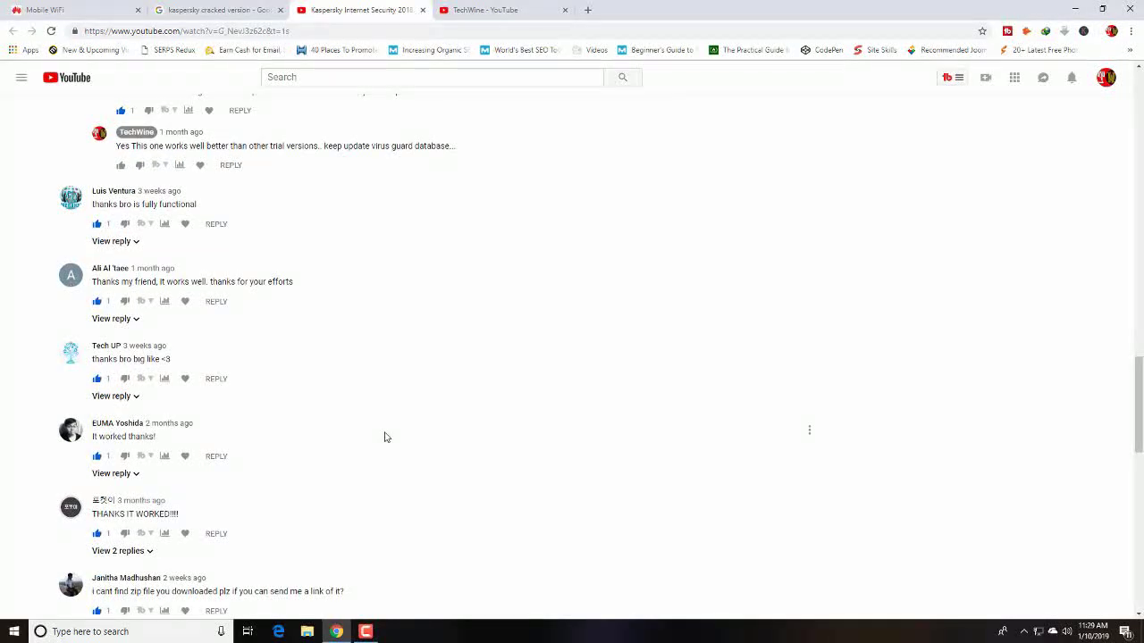
{"action": "scroll", "coordinate": [427, 357], "scroll_direction": "up", "scroll_amount": 5}
{"action": "scroll", "coordinate": [427, 357], "scroll_direction": "up", "scroll_amount": 5}
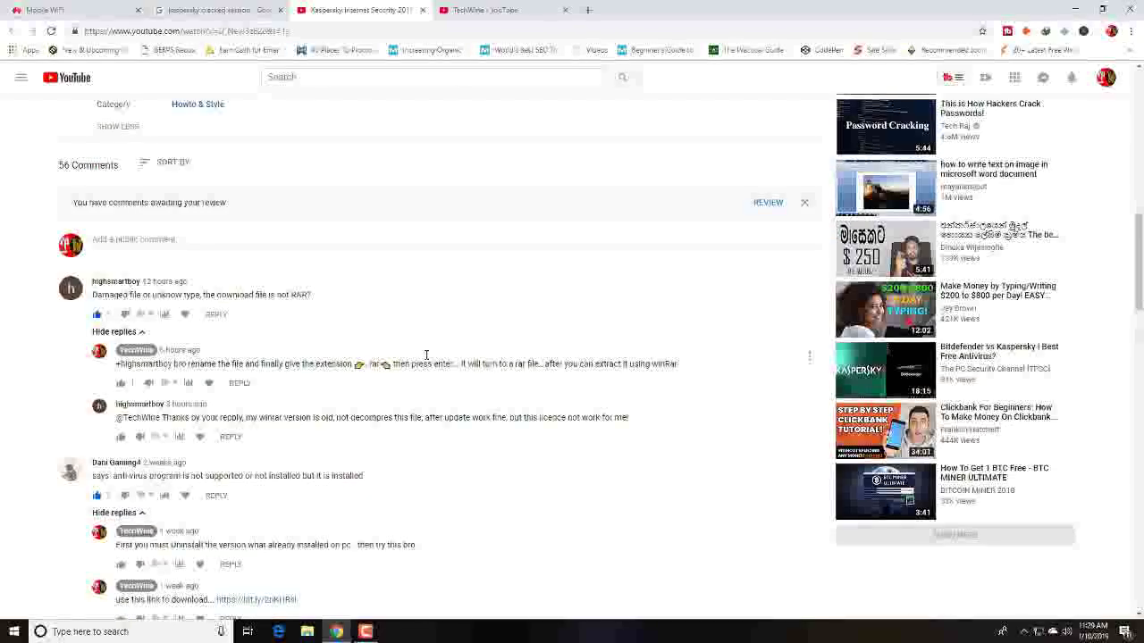
- Scroll back up to the top of the Kaspersky video page
{"action": "scroll", "coordinate": [398, 358], "scroll_direction": "up", "scroll_amount": 3}
{"action": "scroll", "coordinate": [399, 358], "scroll_direction": "up", "scroll_amount": 2}
{"action": "scroll", "coordinate": [398, 359], "scroll_direction": "up", "scroll_amount": 2}
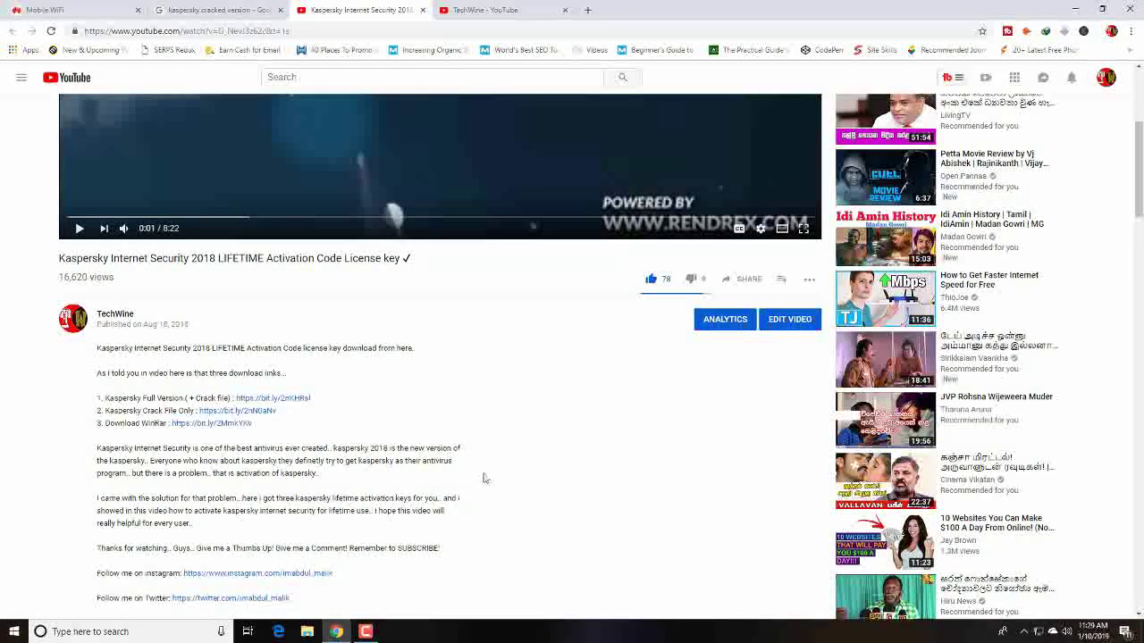
{"action": "scroll", "coordinate": [487, 475], "scroll_direction": "up", "scroll_amount": 3}
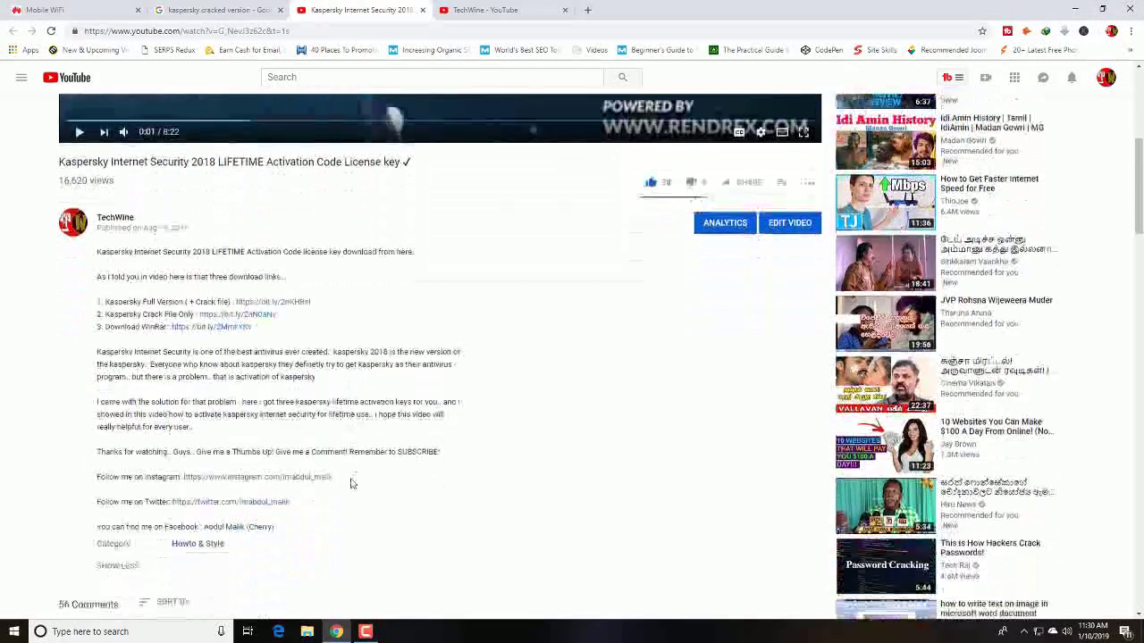
{"action": "scroll", "coordinate": [352, 483], "scroll_direction": "down", "scroll_amount": 3}
{"action": "scroll", "coordinate": [412, 445], "scroll_direction": "up", "scroll_amount": 5}
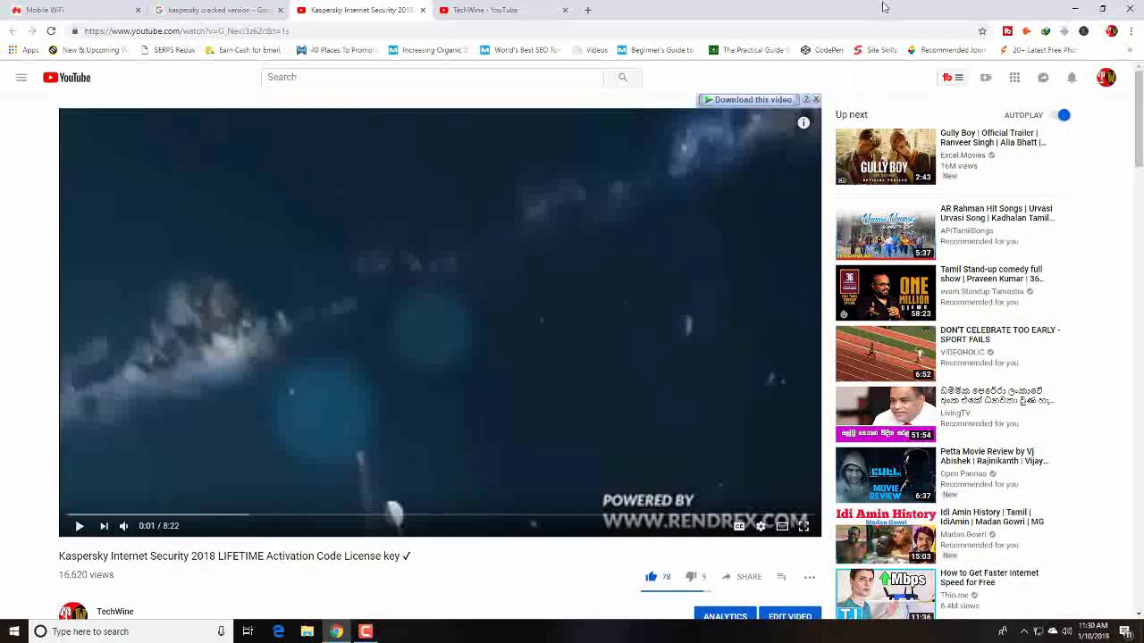
- Restore the Chrome window to half-screen, then maximize it again
{"action": "double_click", "coordinate": [880, 15]}
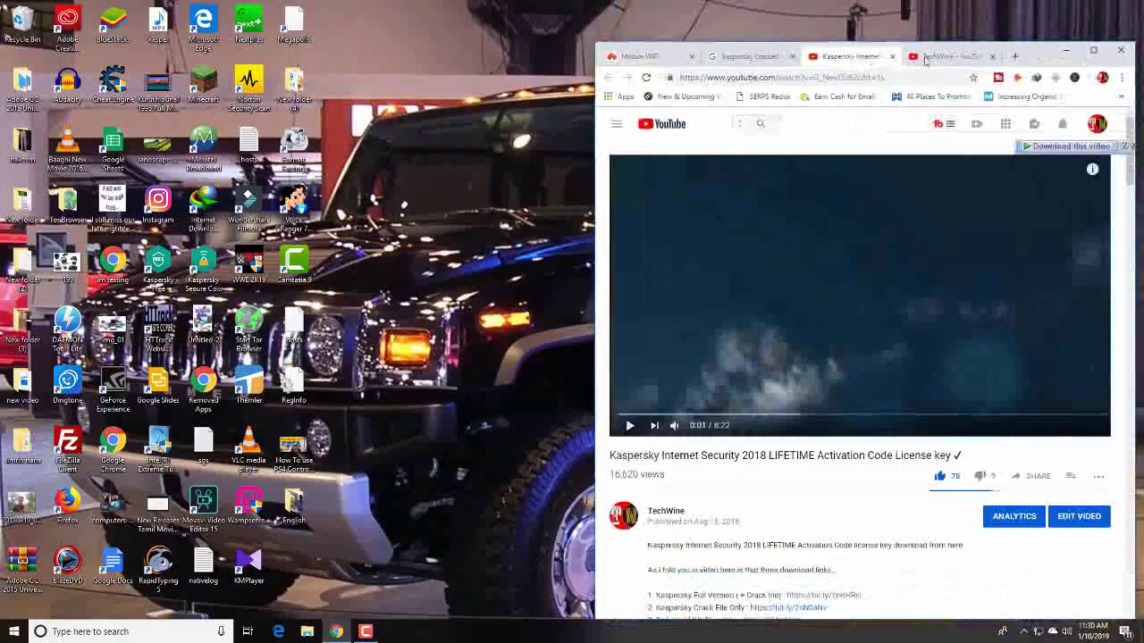
{"action": "double_click", "coordinate": [922, 40]}
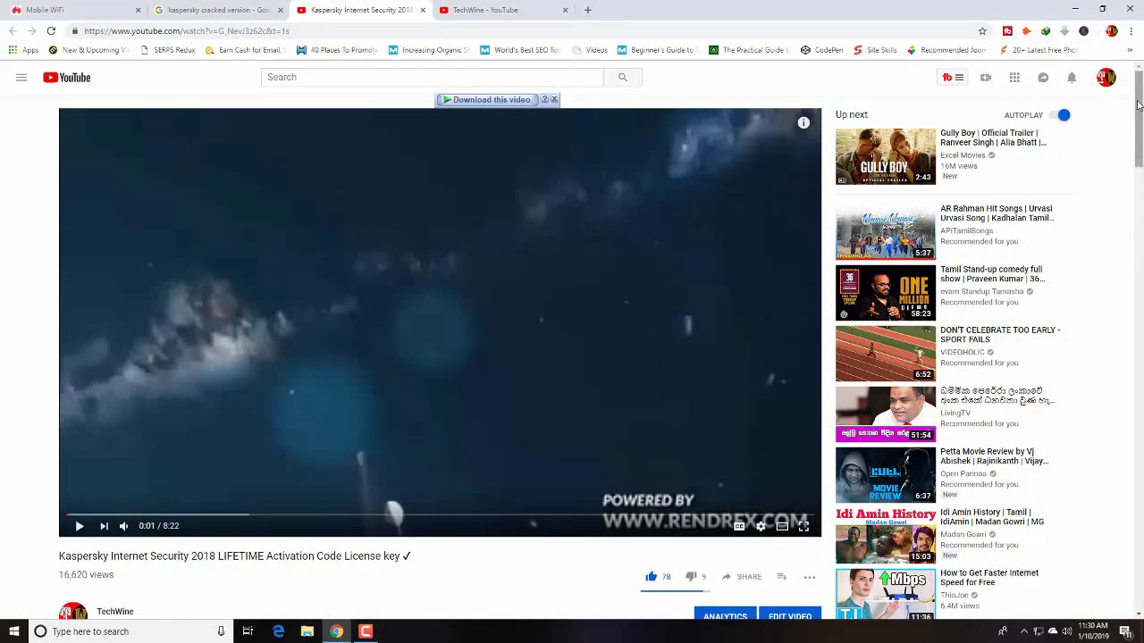
{"action": "scroll", "coordinate": [1140, 121], "scroll_direction": "down", "scroll_amount": 4}
{"action": "scroll", "coordinate": [1135, 135], "scroll_direction": "up", "scroll_amount": 4}
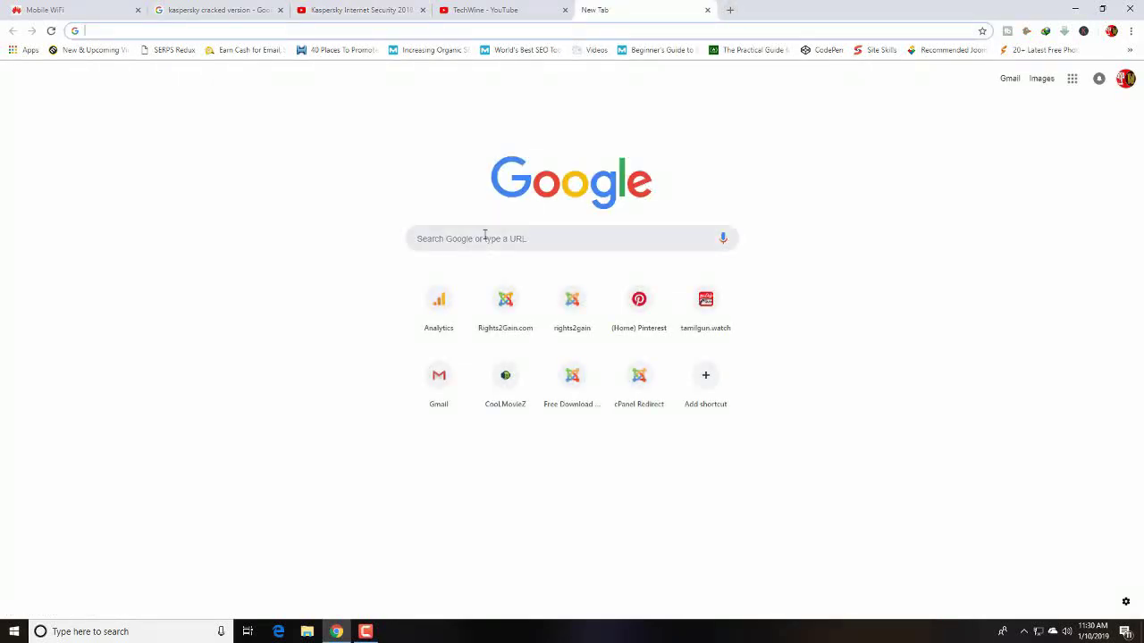
- Search Google for 'kaspersky cracked version' and open the Gecko&Fly 365 Days Free Activation article
{"action": "left_click", "coordinate": [488, 237]}
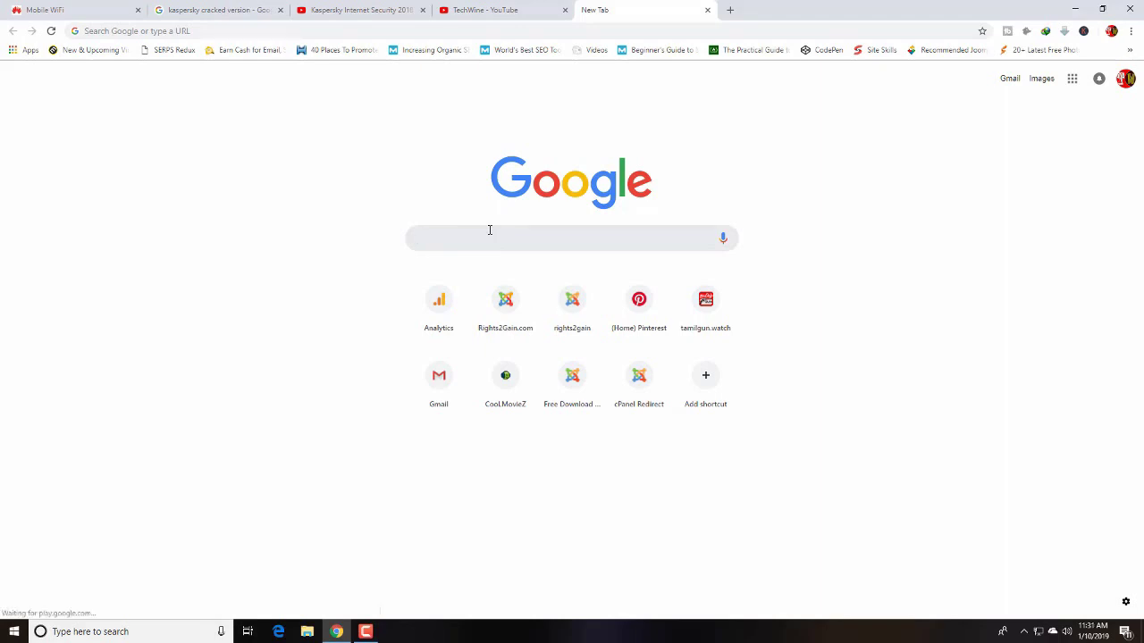
{"action": "type", "text": "kaspersky"}
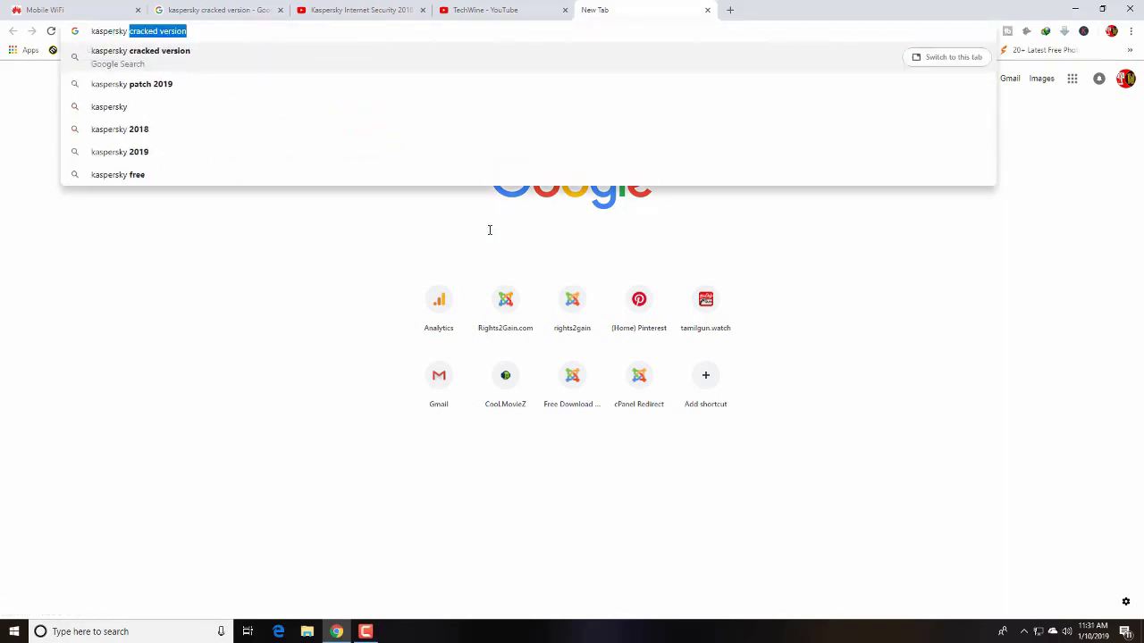
{"action": "key", "text": "Tab"}
{"action": "key", "text": "Return"}
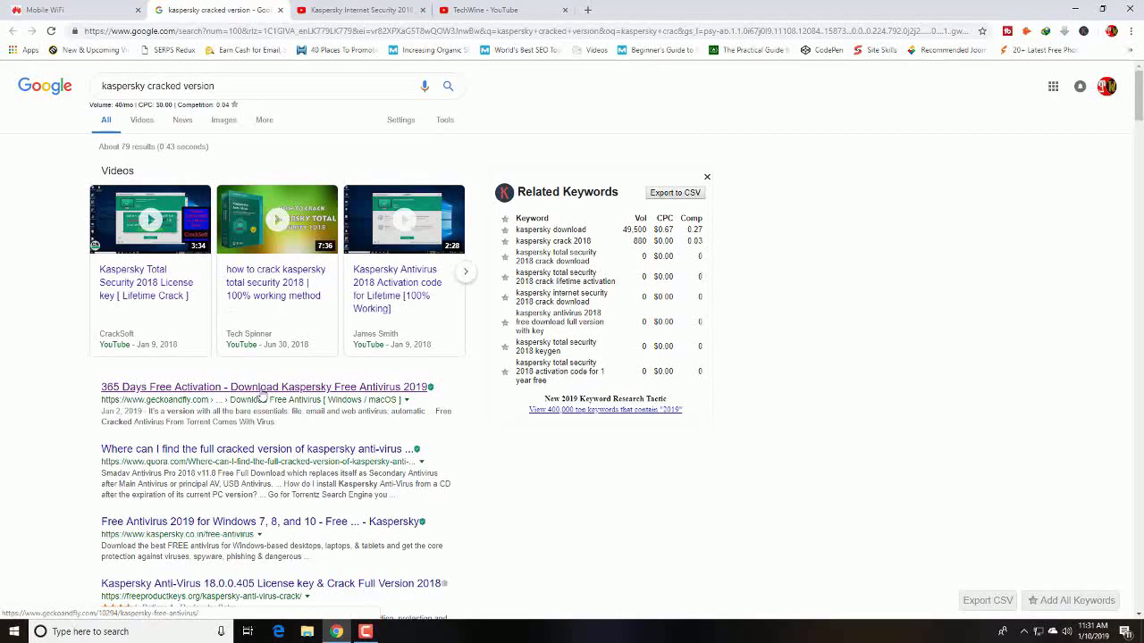
{"action": "left_click", "coordinate": [262, 390]}
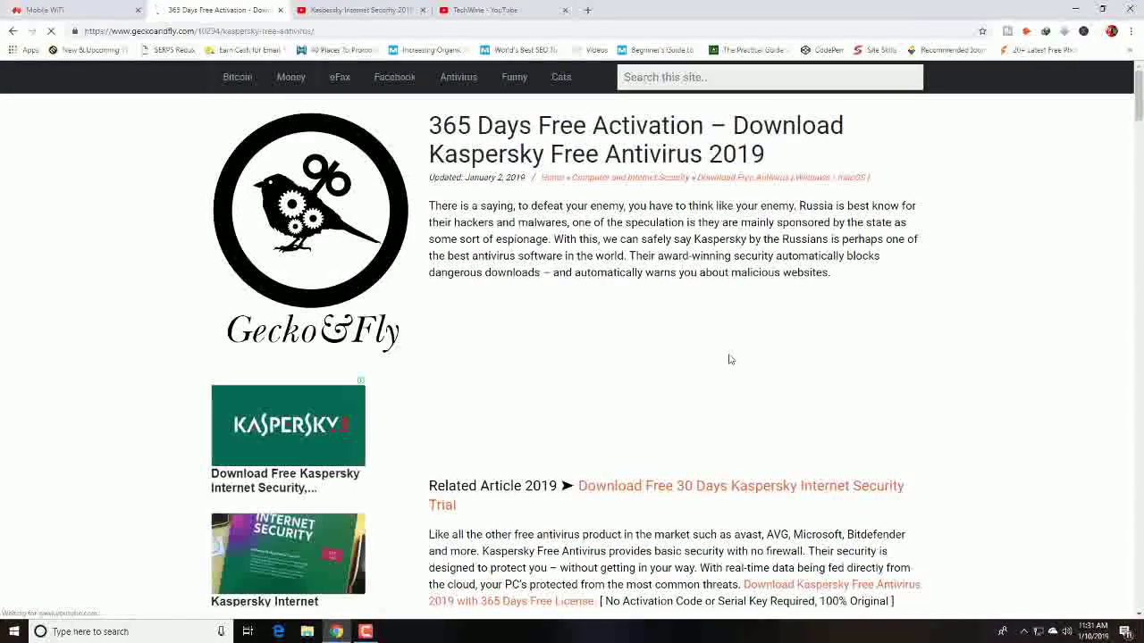
- Follow the article's 'Download Kaspersky Free Antivirus 2019' link to kaspersky.com
{"action": "scroll", "coordinate": [730, 360], "scroll_direction": "down", "scroll_amount": 3}
{"action": "scroll", "coordinate": [259, 215], "scroll_direction": "up", "scroll_amount": 3}
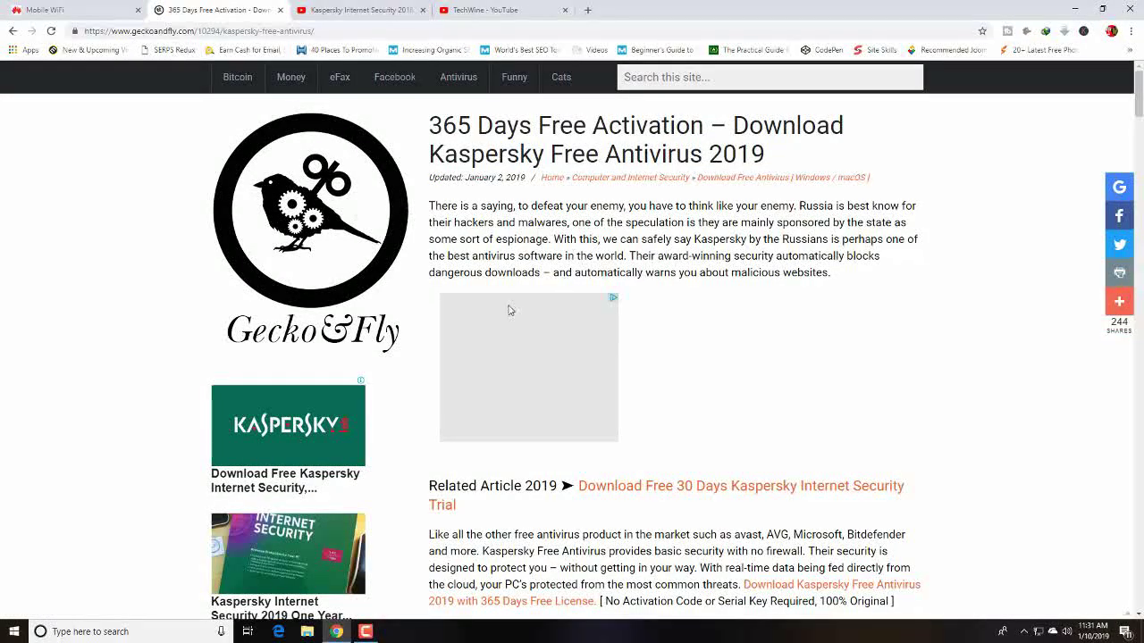
{"action": "scroll", "coordinate": [572, 153], "scroll_direction": "down", "scroll_amount": 3}
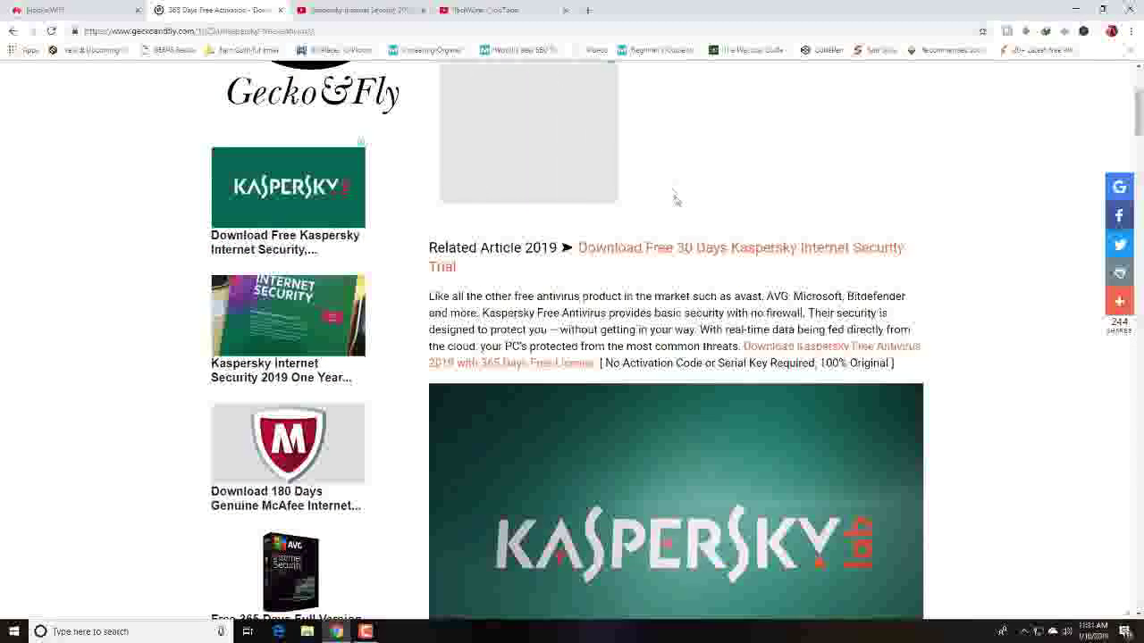
{"action": "scroll", "coordinate": [684, 212], "scroll_direction": "up", "scroll_amount": 2}
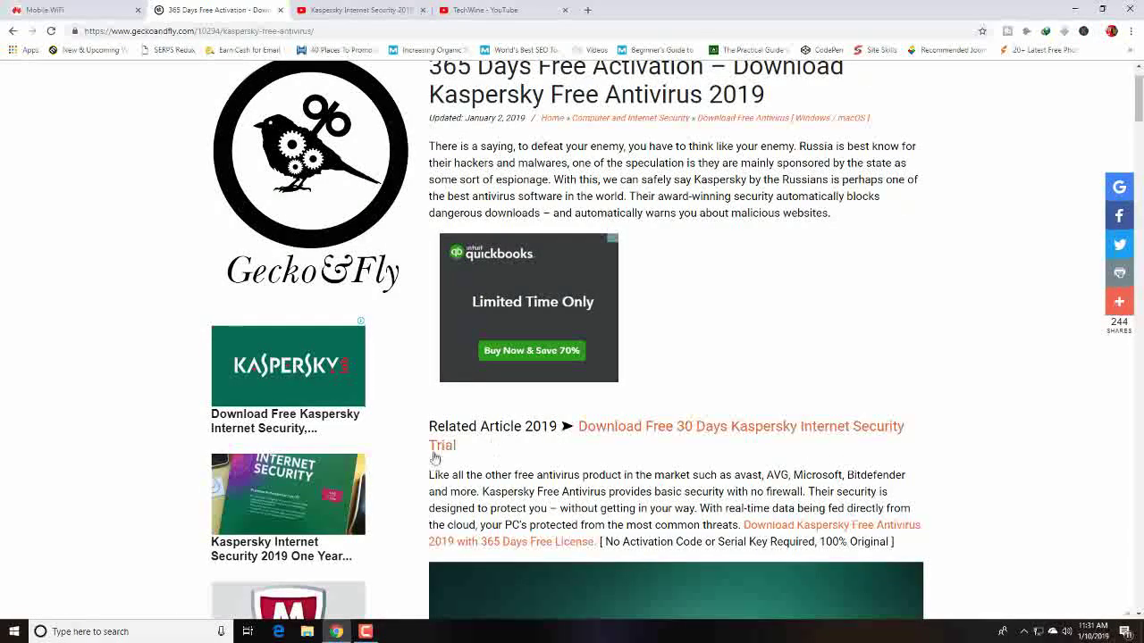
{"action": "scroll", "coordinate": [950, 531], "scroll_direction": "down", "scroll_amount": 2}
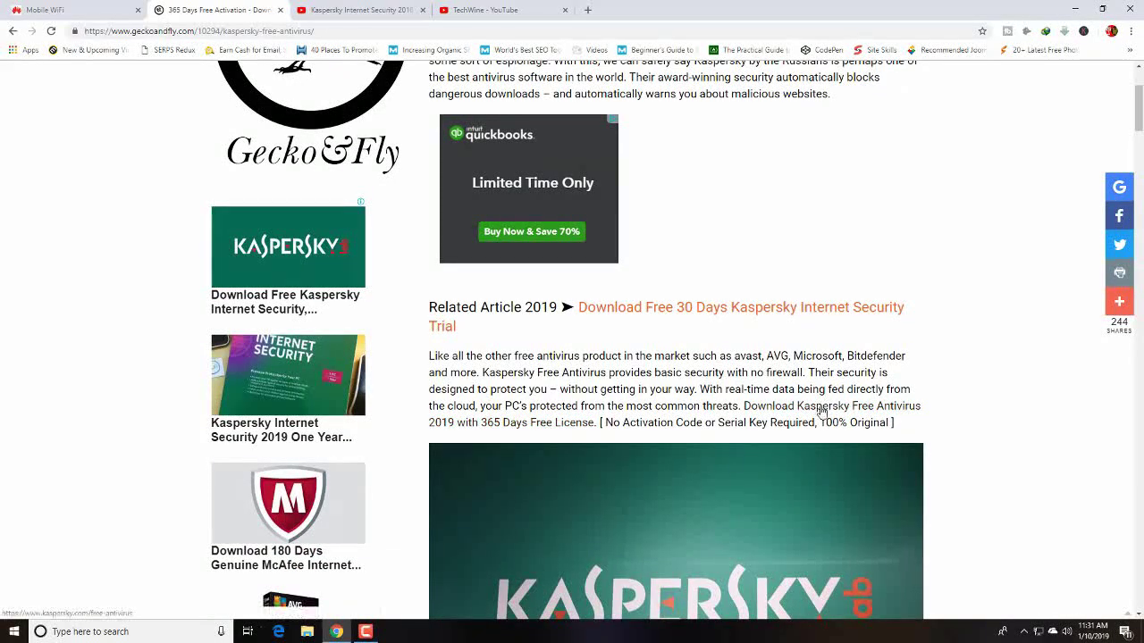
{"action": "left_click", "coordinate": [523, 423]}
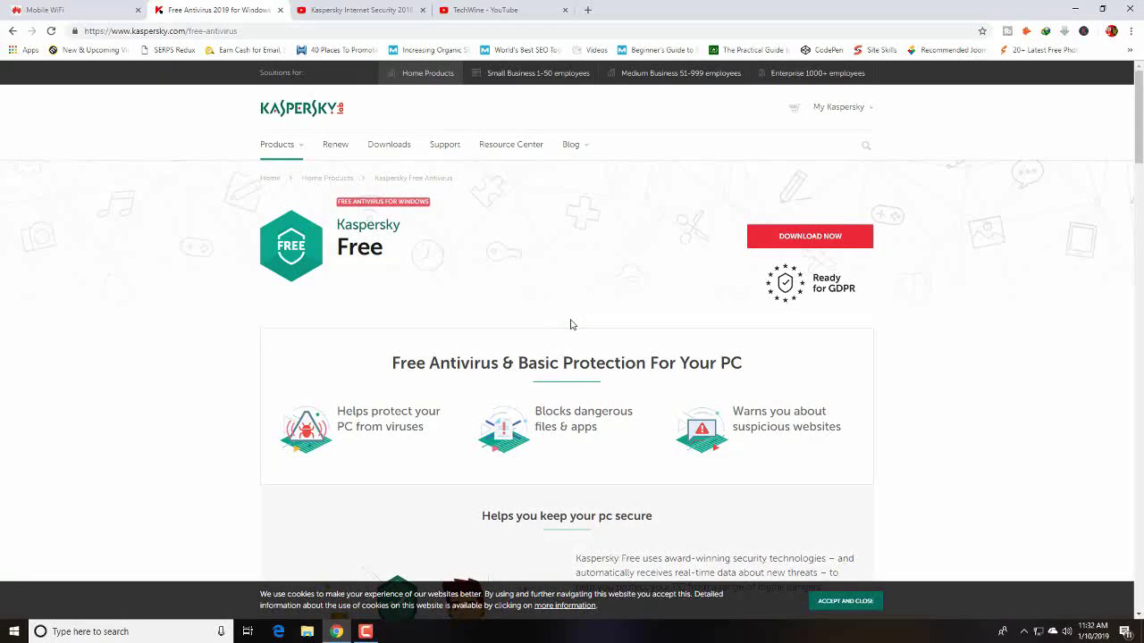
- Go from the Kaspersky Free product page to its download page
{"action": "scroll", "coordinate": [576, 324], "scroll_direction": "down", "scroll_amount": 3}
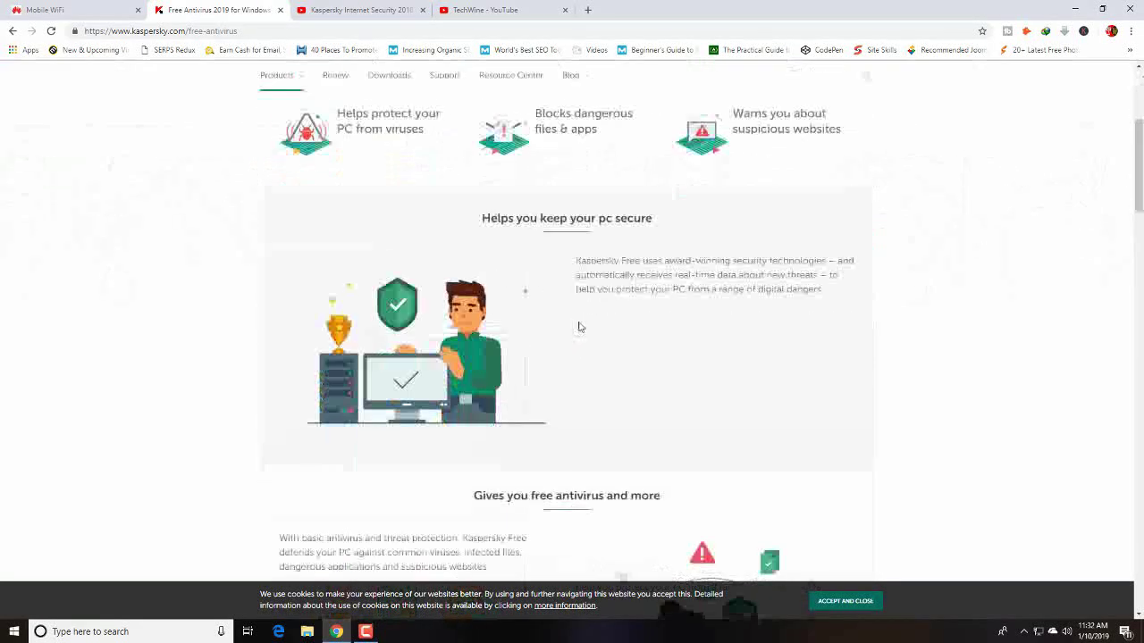
{"action": "scroll", "coordinate": [578, 328], "scroll_direction": "down", "scroll_amount": 3}
{"action": "scroll", "coordinate": [579, 328], "scroll_direction": "up", "scroll_amount": 4}
{"action": "scroll", "coordinate": [583, 327], "scroll_direction": "up", "scroll_amount": 3}
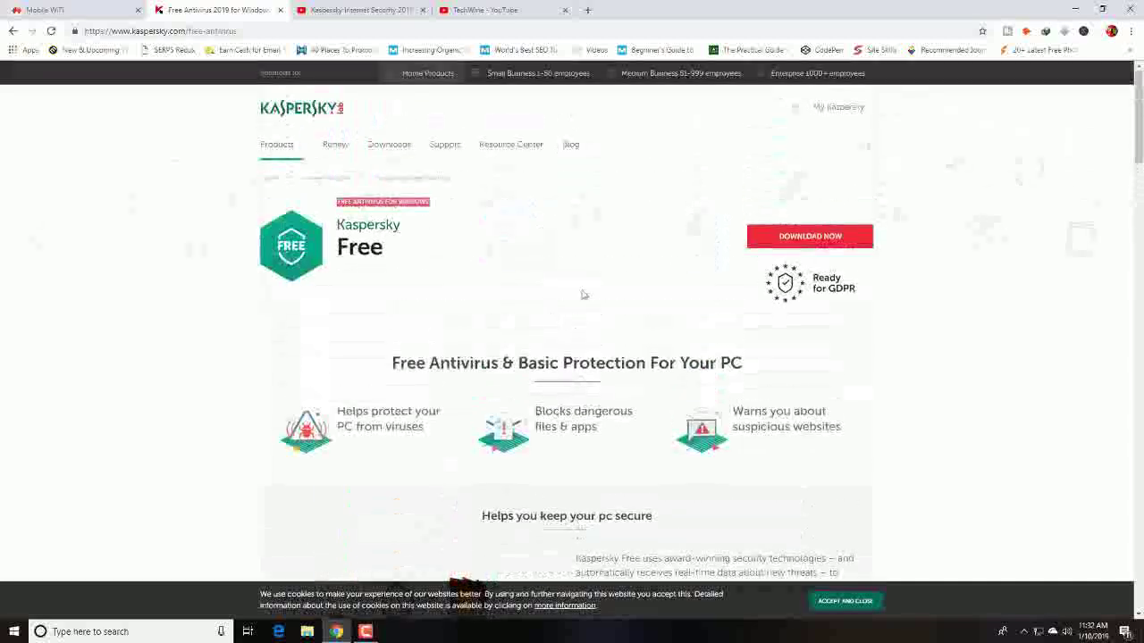
{"action": "left_click", "coordinate": [815, 243]}
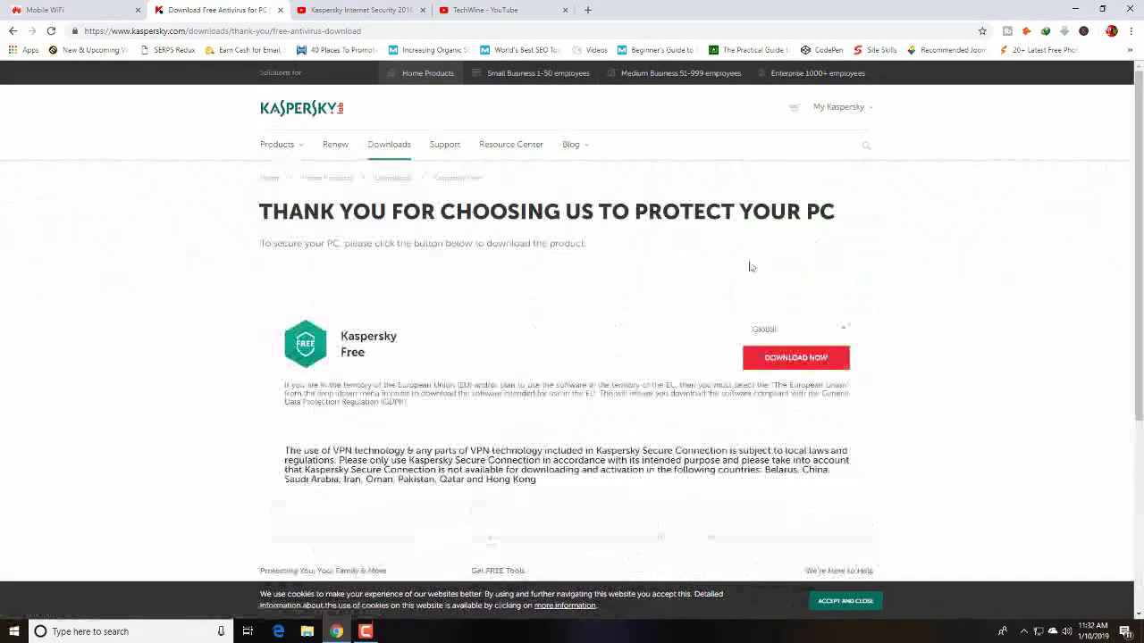
- Keep region Global and language English, and start the Kaspersky Free download
{"action": "left_click", "coordinate": [788, 330]}
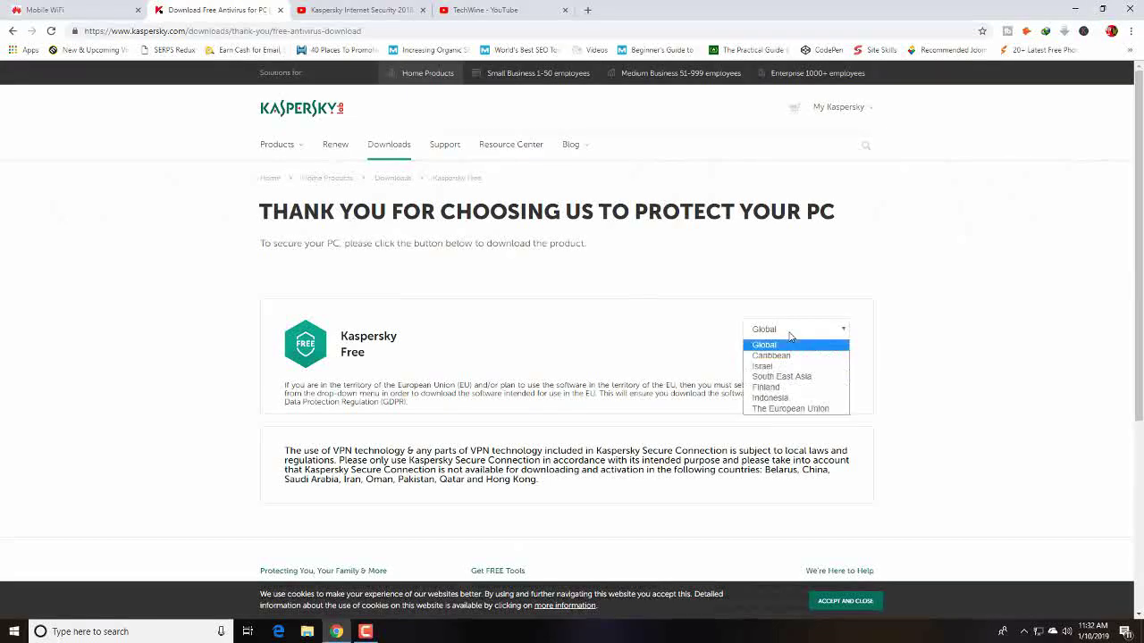
{"action": "left_click", "coordinate": [789, 329]}
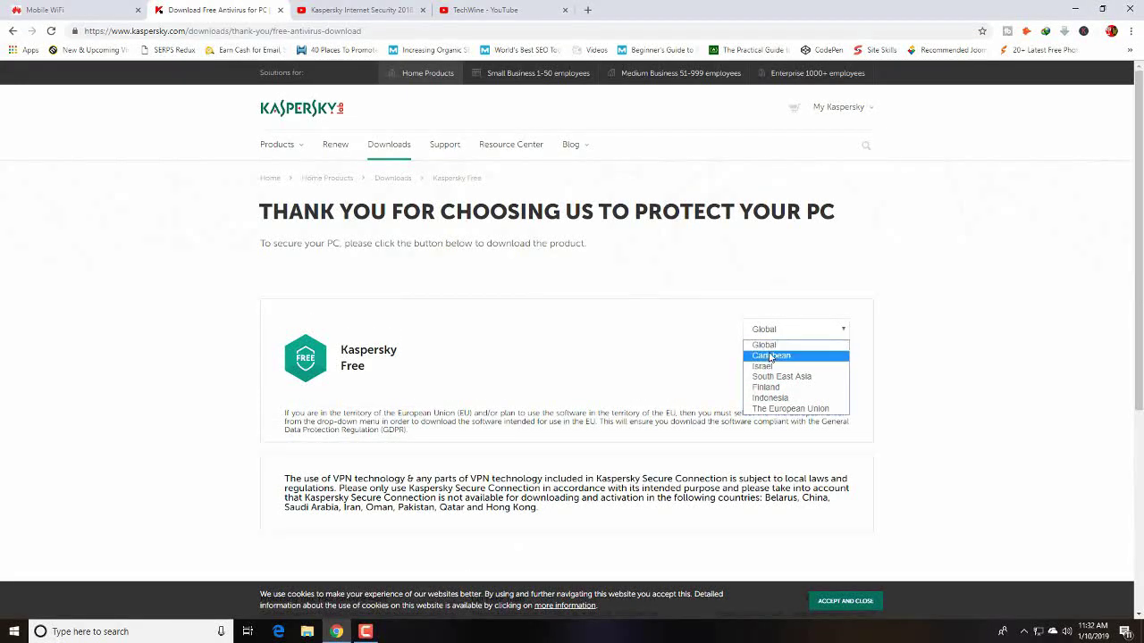
{"action": "left_click", "coordinate": [770, 346]}
{"action": "left_click", "coordinate": [814, 362]}
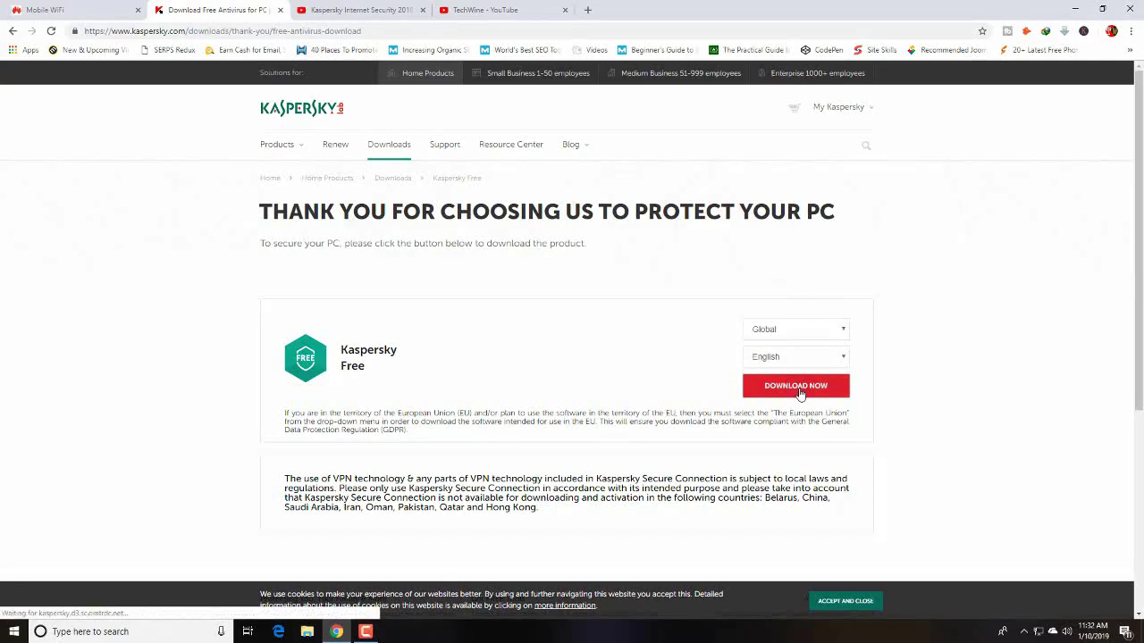
{"action": "left_click", "coordinate": [800, 394]}
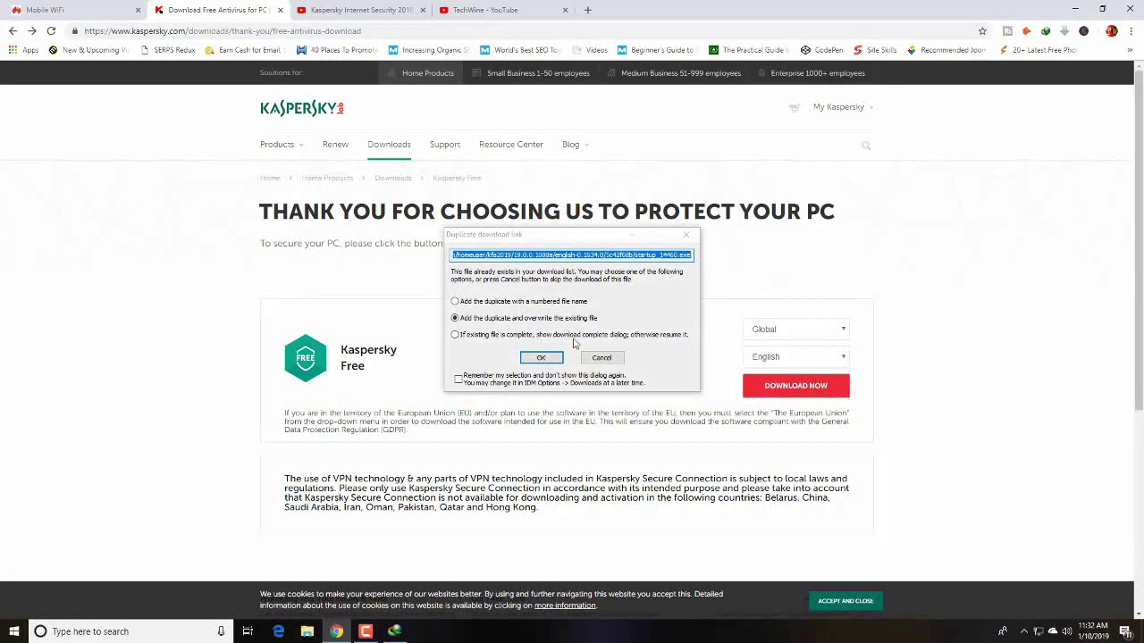
- Dismiss the duplicate-download notice and open Internet Download Manager's main window from the tray
{"action": "left_click", "coordinate": [689, 239]}
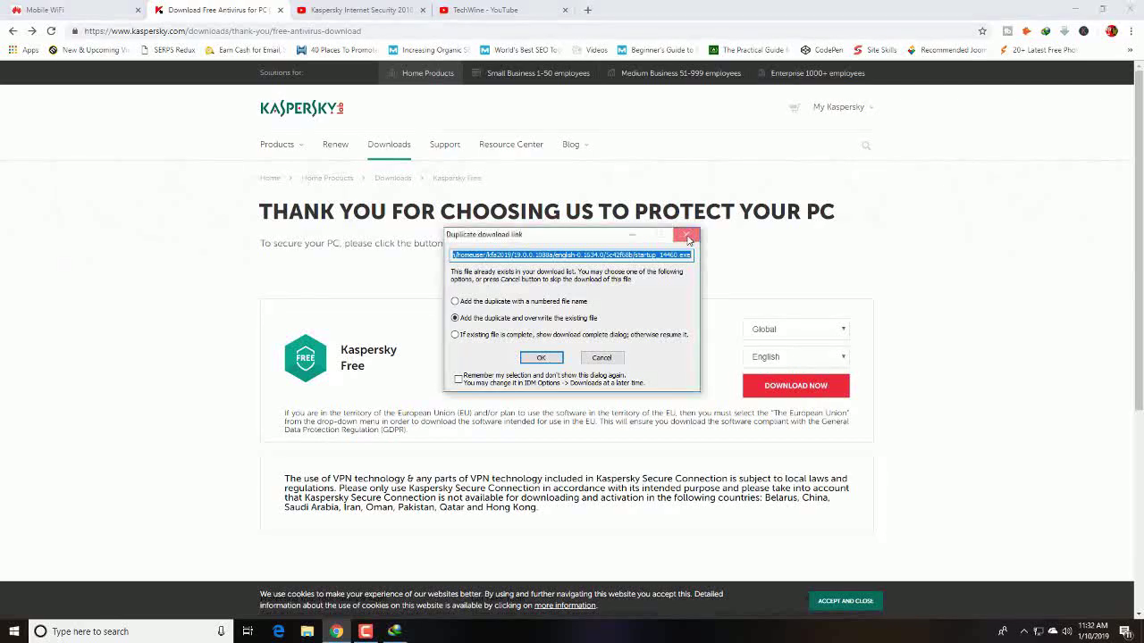
{"action": "left_click", "coordinate": [1024, 632]}
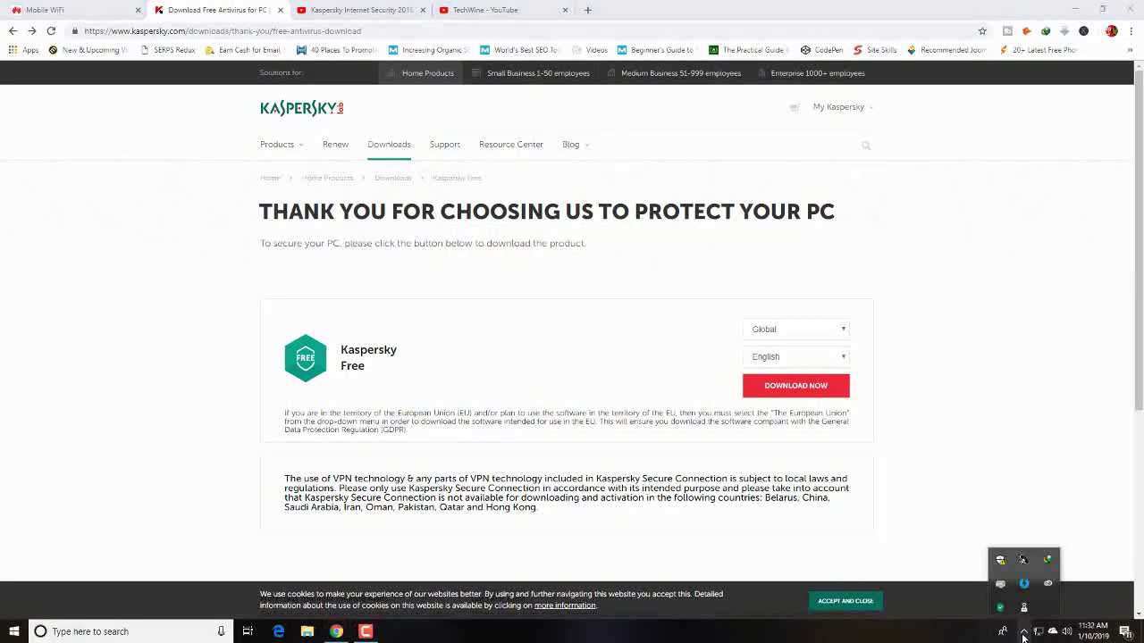
{"action": "right_click", "coordinate": [1047, 562]}
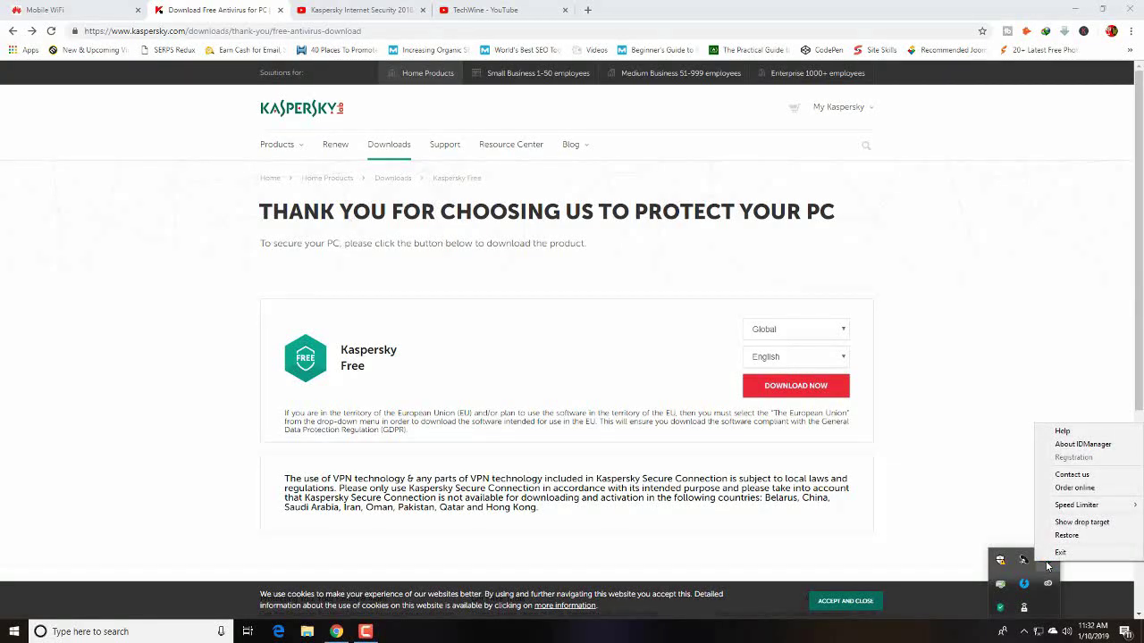
{"action": "left_click", "coordinate": [1066, 536]}
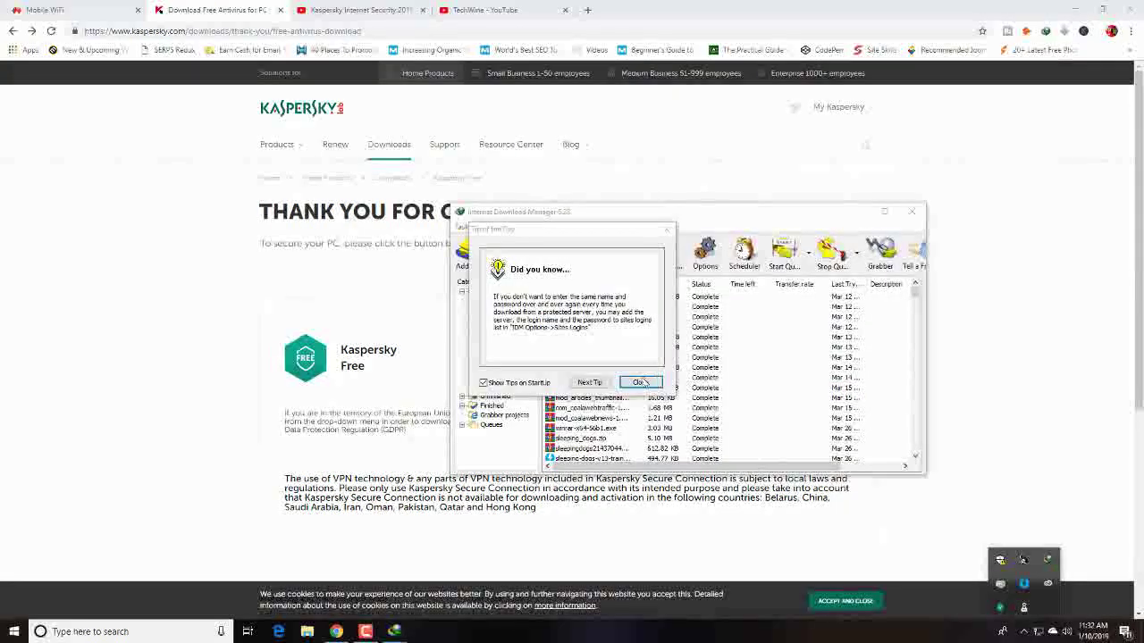
{"action": "left_click", "coordinate": [641, 383]}
- Open the Downloads Programs folder holding the startup_14460 installer
{"action": "left_click_drag", "start_coordinate": [915, 297], "coordinate": [901, 471]}
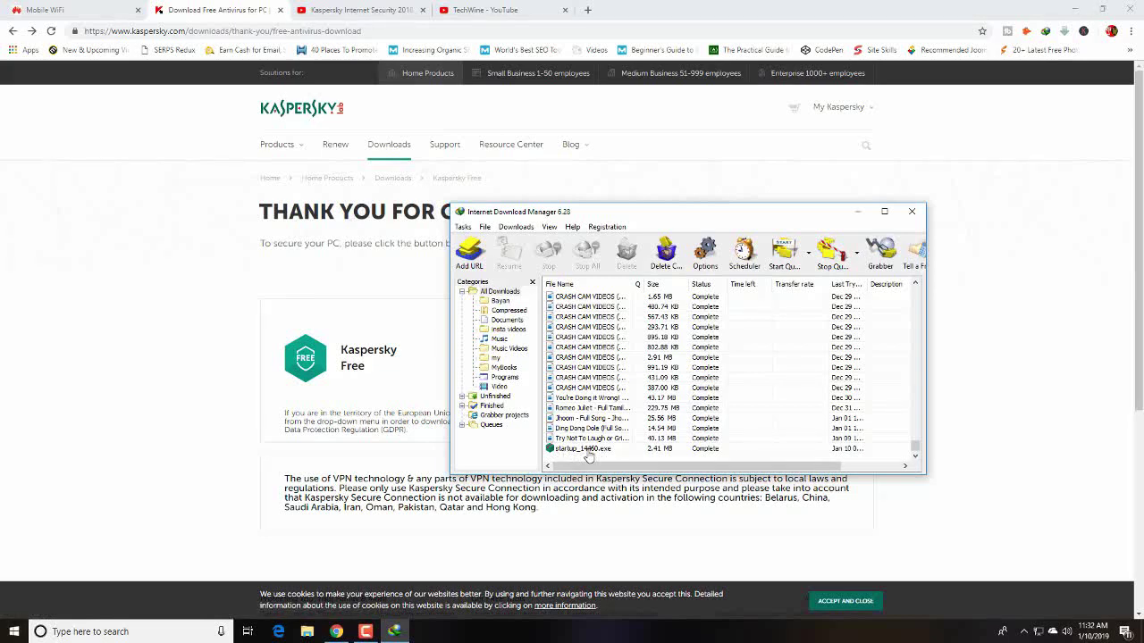
{"action": "right_click", "coordinate": [588, 452]}
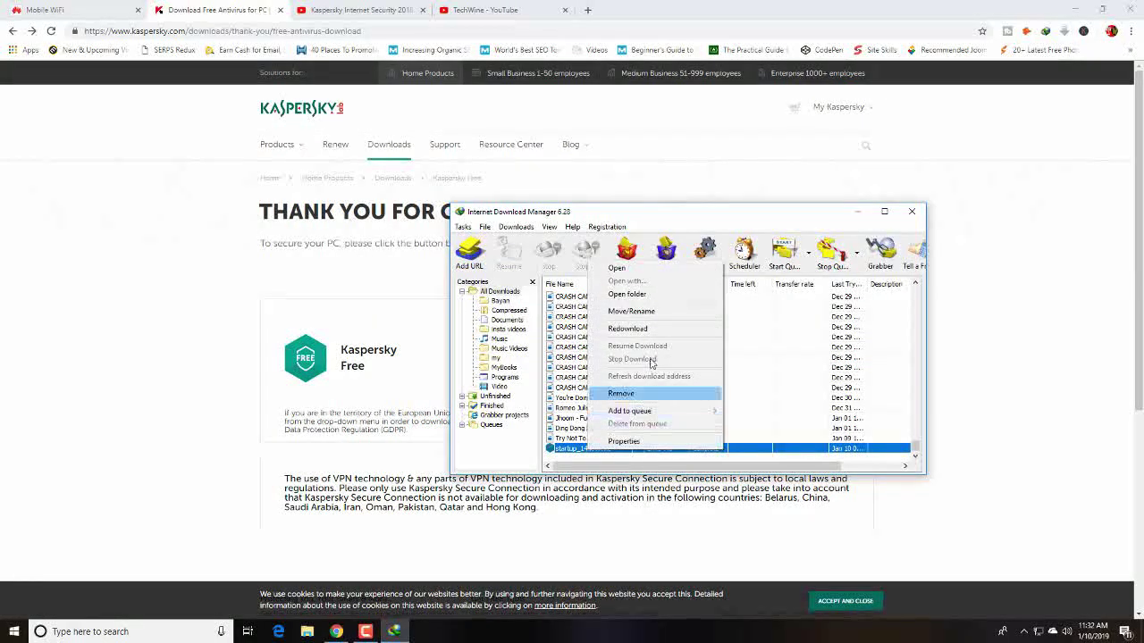
{"action": "left_click", "coordinate": [640, 297]}
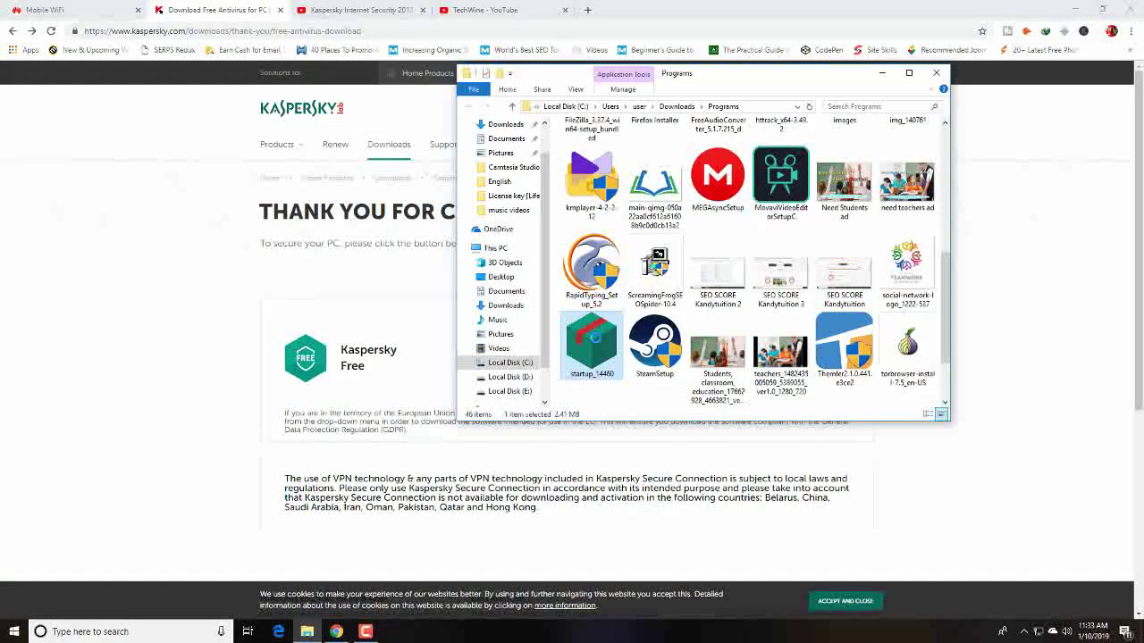
{"action": "right_click", "coordinate": [593, 338]}
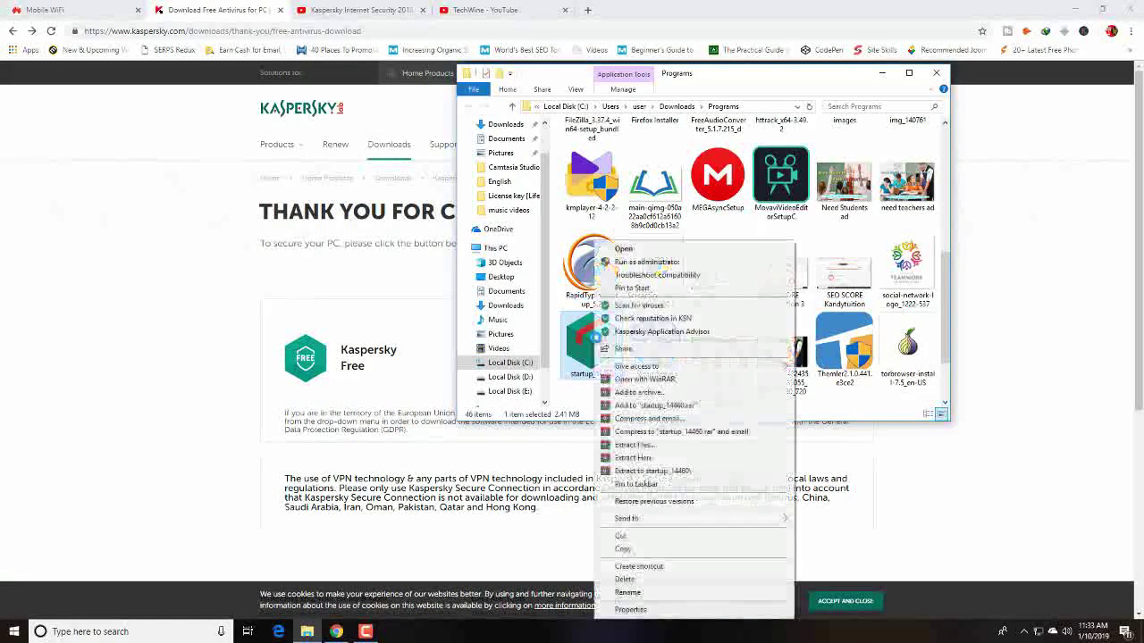
{"action": "left_click", "coordinate": [577, 396]}
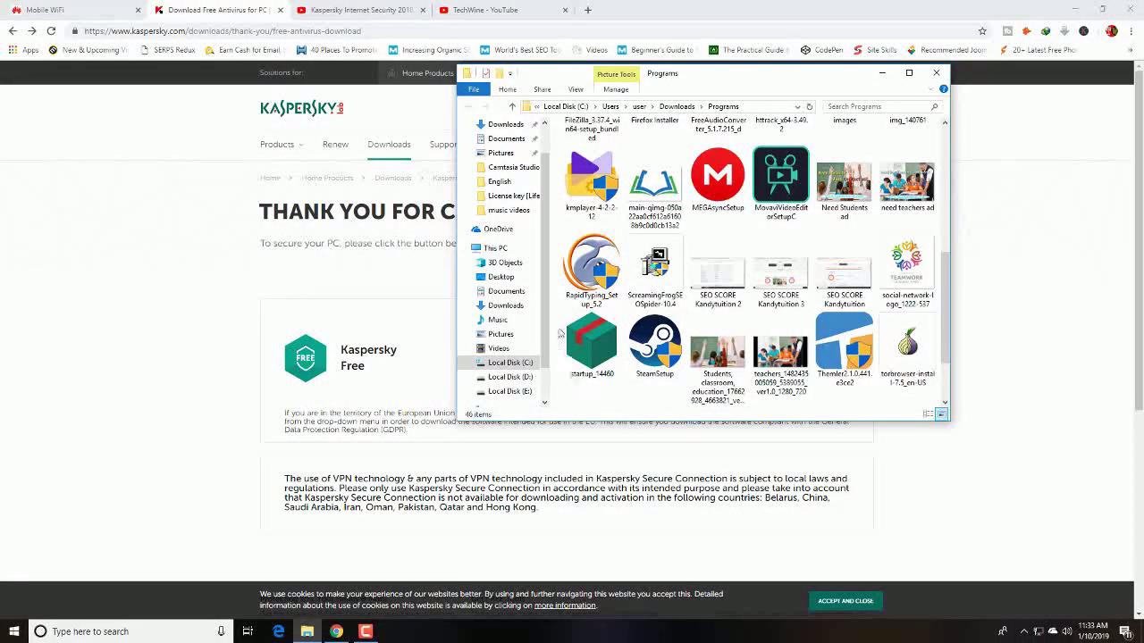
{"action": "scroll", "coordinate": [946, 358], "scroll_direction": "down", "scroll_amount": 2}
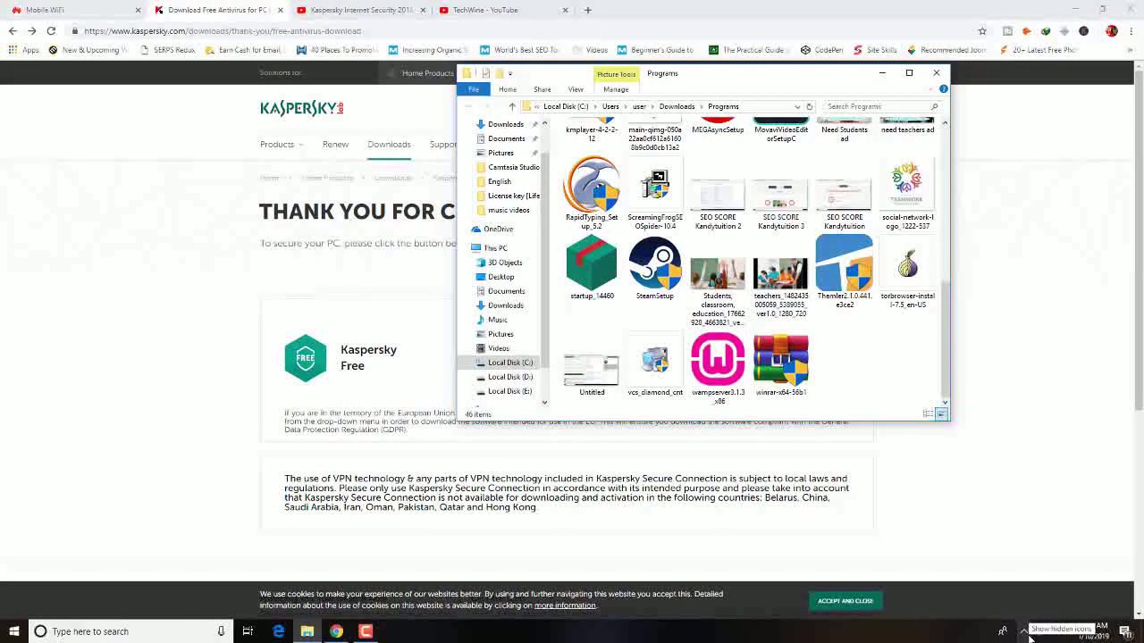
{"action": "left_click", "coordinate": [1026, 633]}
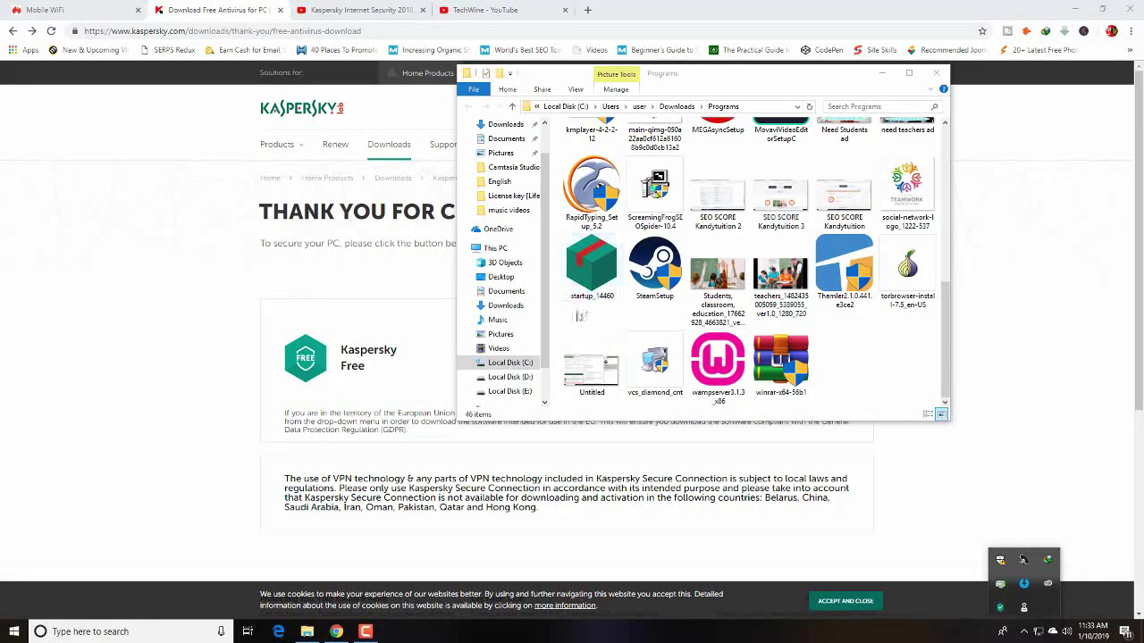
{"action": "mouse_move", "coordinate": [947, 357]}
{"action": "left_mouse_down"}
{"action": "mouse_move", "coordinate": [948, 204]}
{"action": "mouse_move", "coordinate": [948, 376]}
{"action": "left_mouse_up"}
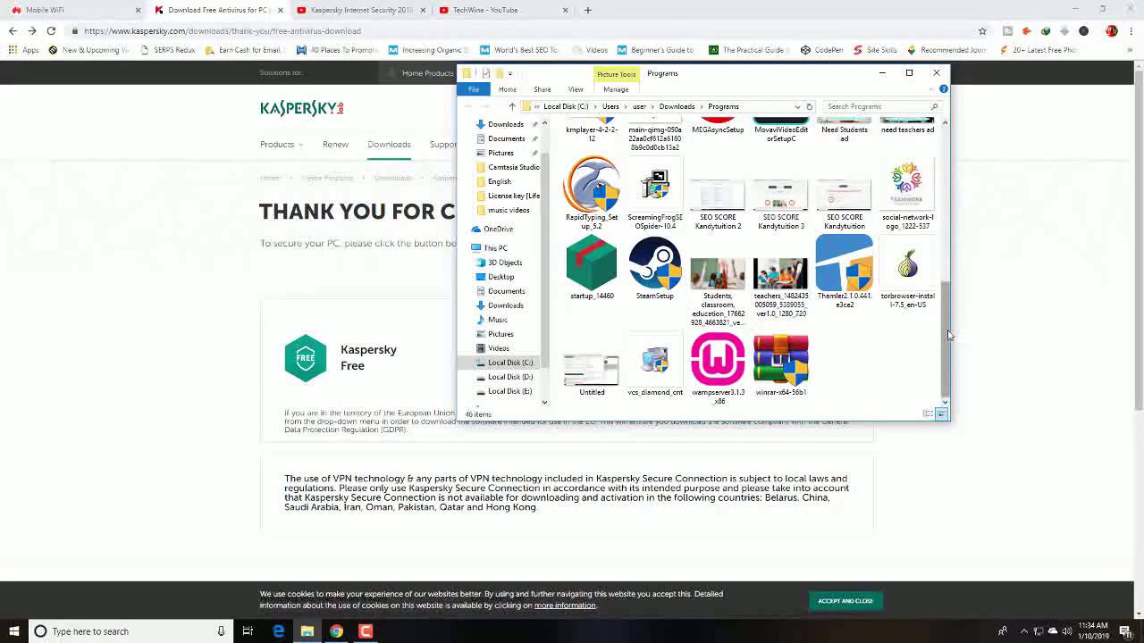
{"action": "scroll", "coordinate": [949, 335], "scroll_direction": "up", "scroll_amount": 3}
{"action": "scroll", "coordinate": [949, 335], "scroll_direction": "down", "scroll_amount": 3}
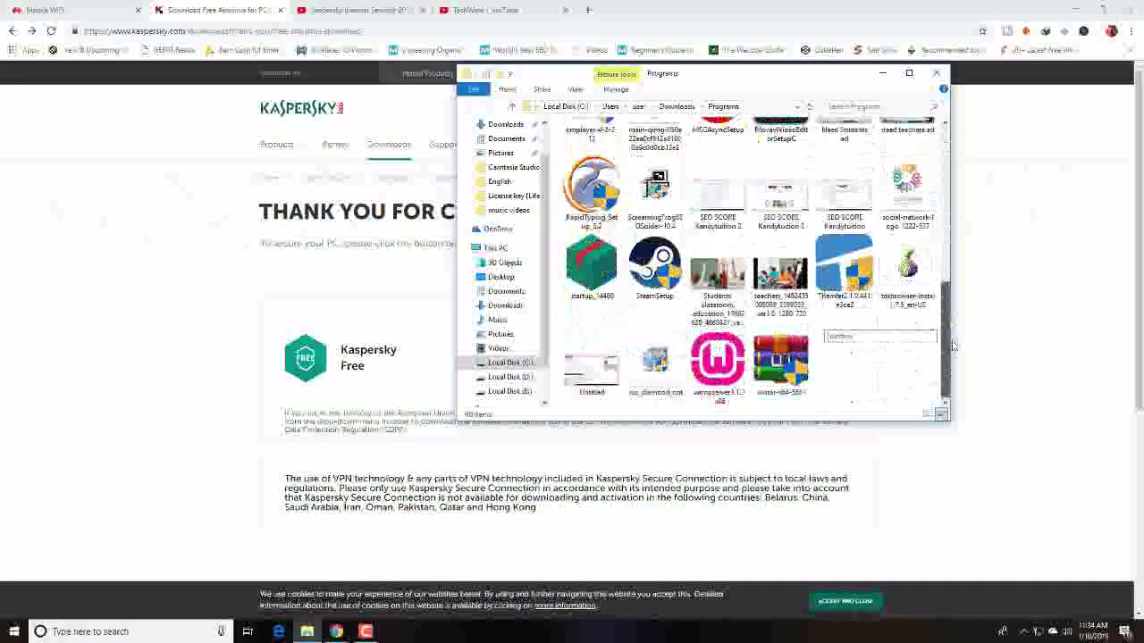
- Run startup_14460 as administrator to reach the Kaspersky Free welcome screen
{"action": "right_click", "coordinate": [602, 285]}
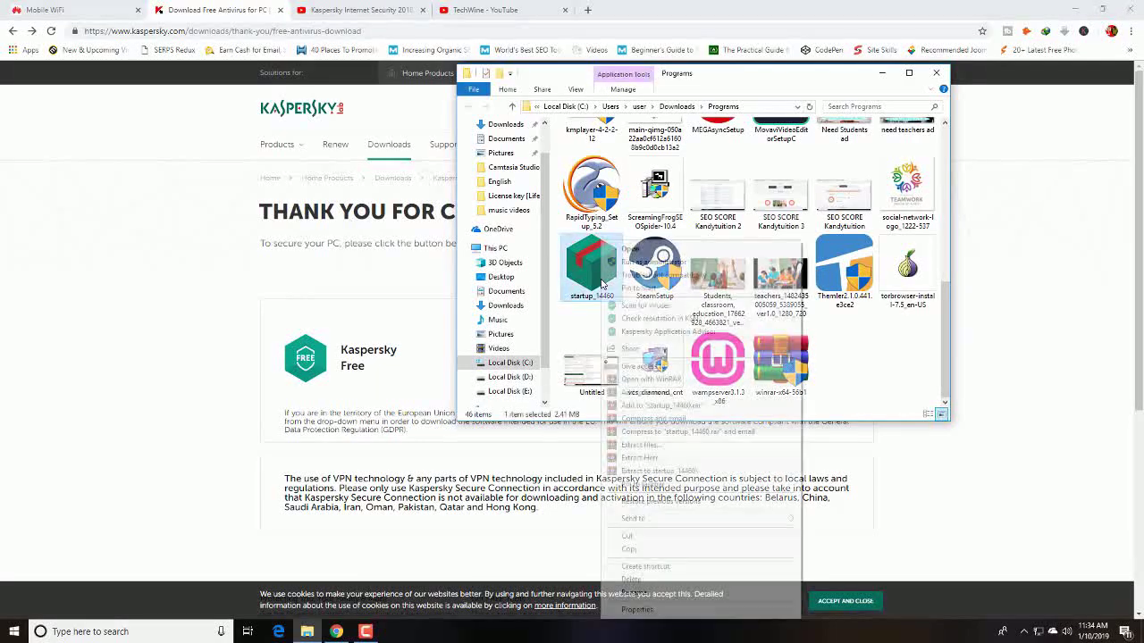
{"action": "left_click", "coordinate": [945, 640]}
{"action": "left_click", "coordinate": [1024, 631]}
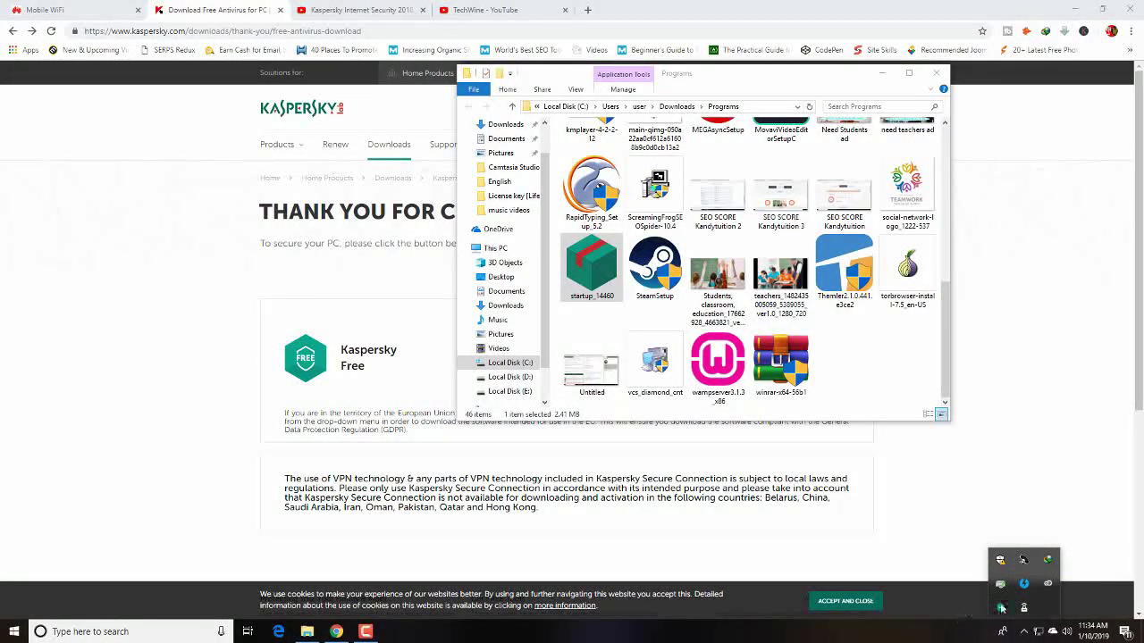
{"action": "left_click", "coordinate": [594, 270]}
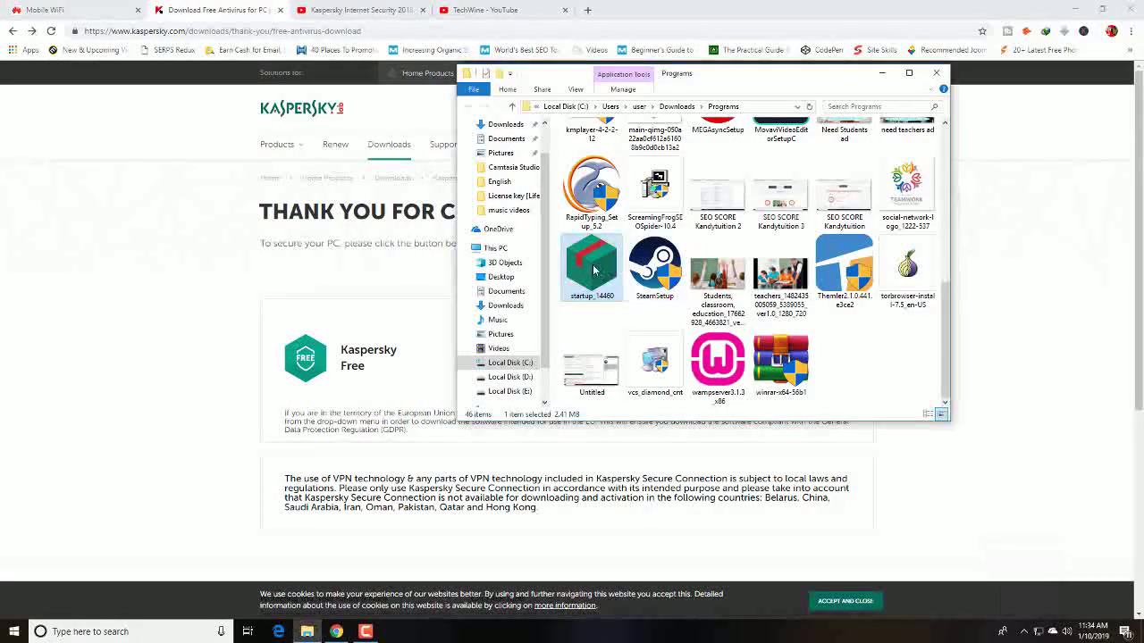
{"action": "right_click", "coordinate": [593, 270]}
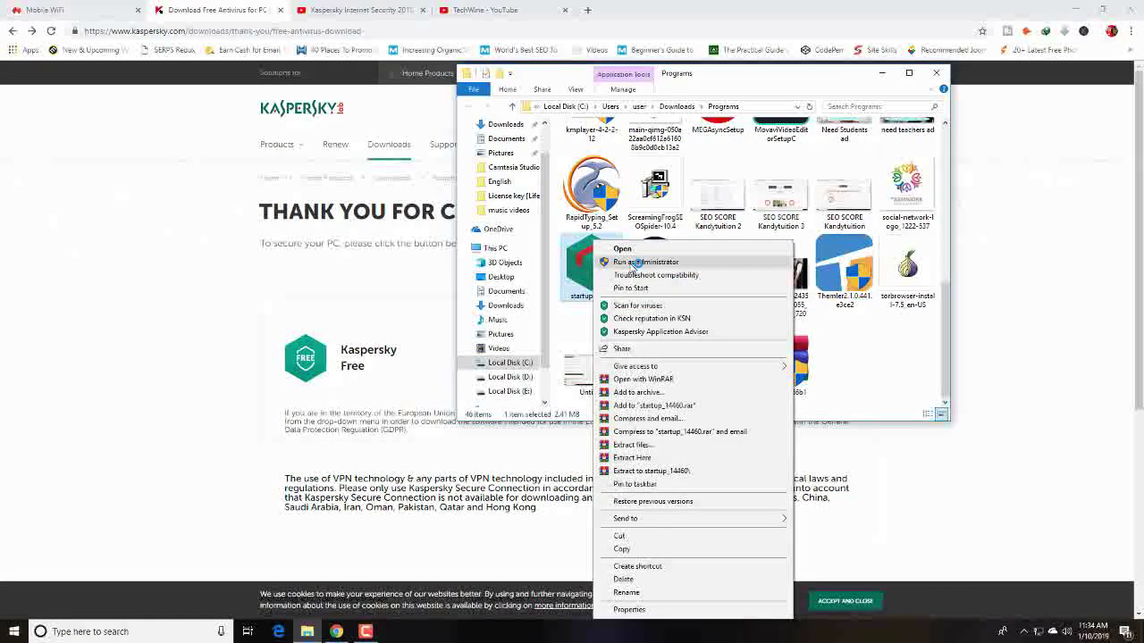
{"action": "left_click", "coordinate": [636, 262]}
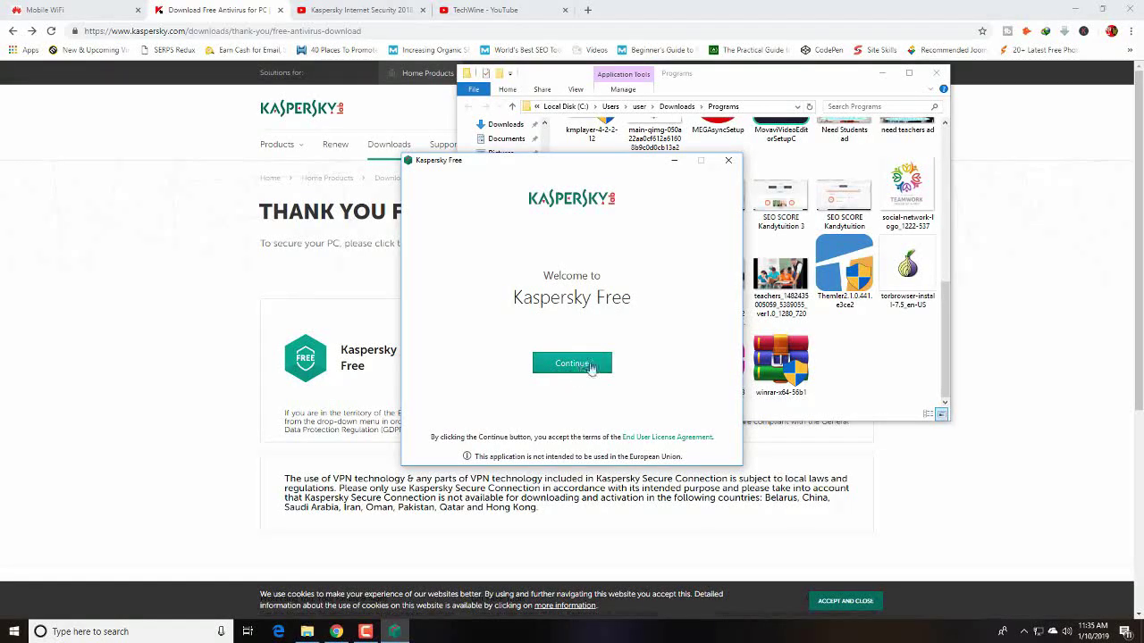
- Continue to the ready-to-install screen with KSN participation kept on, then close the installer
{"action": "left_click", "coordinate": [579, 370]}
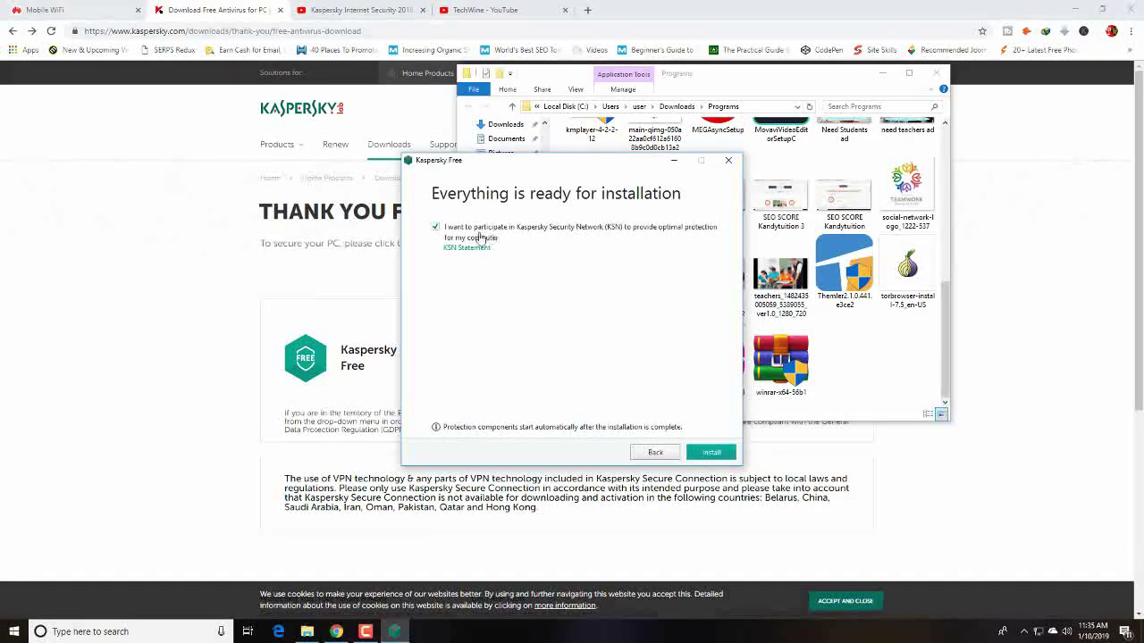
{"action": "left_click", "coordinate": [435, 230]}
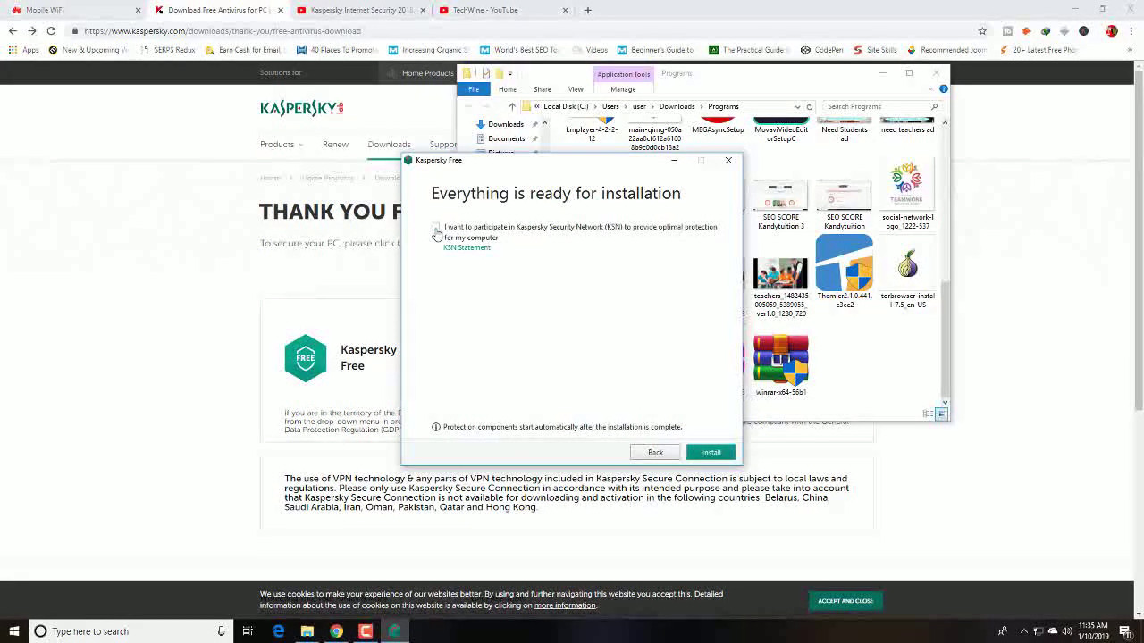
{"action": "left_click", "coordinate": [435, 229]}
{"action": "left_click", "coordinate": [728, 162]}
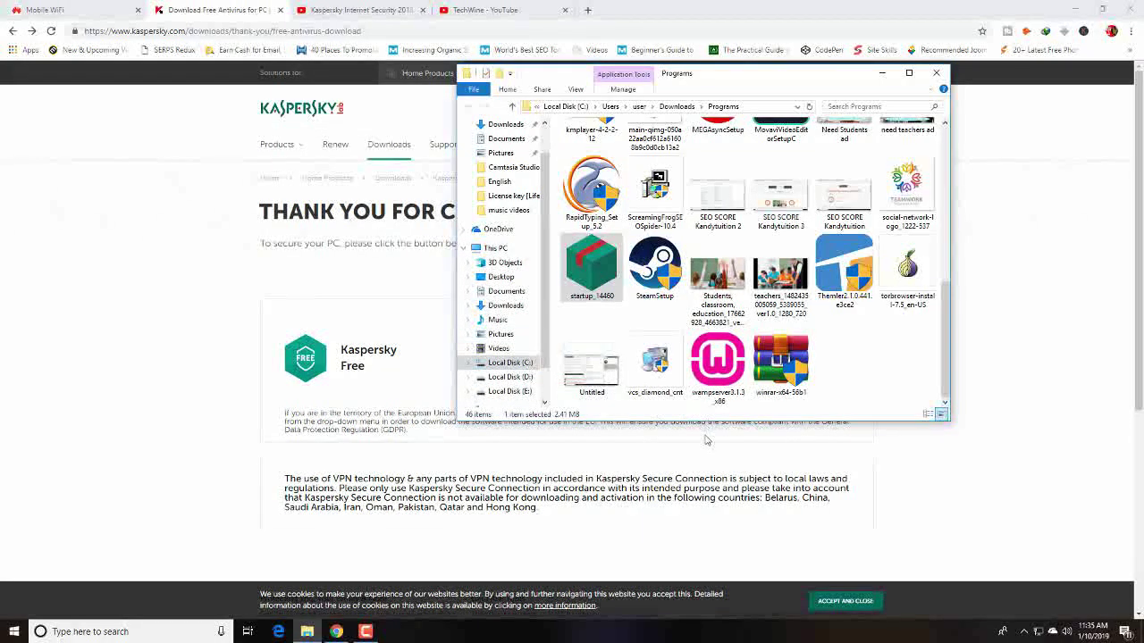
- Close the folder window and open Kaspersky Free from the tray to check its license details
{"action": "left_click", "coordinate": [939, 72]}
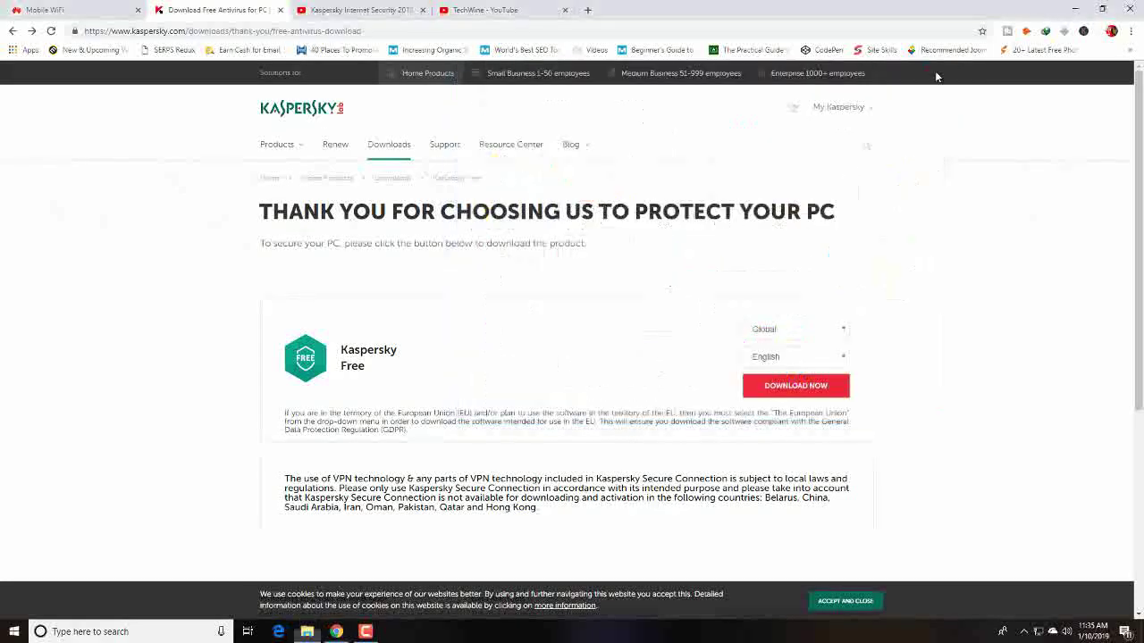
{"action": "left_click", "coordinate": [1025, 632]}
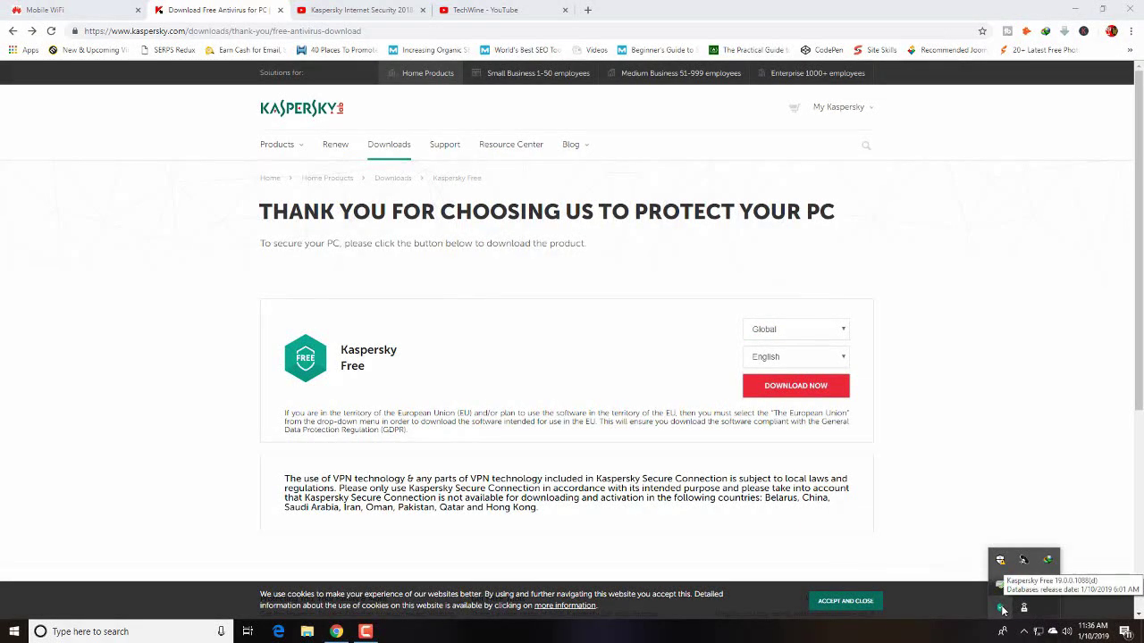
{"action": "left_click", "coordinate": [1002, 610]}
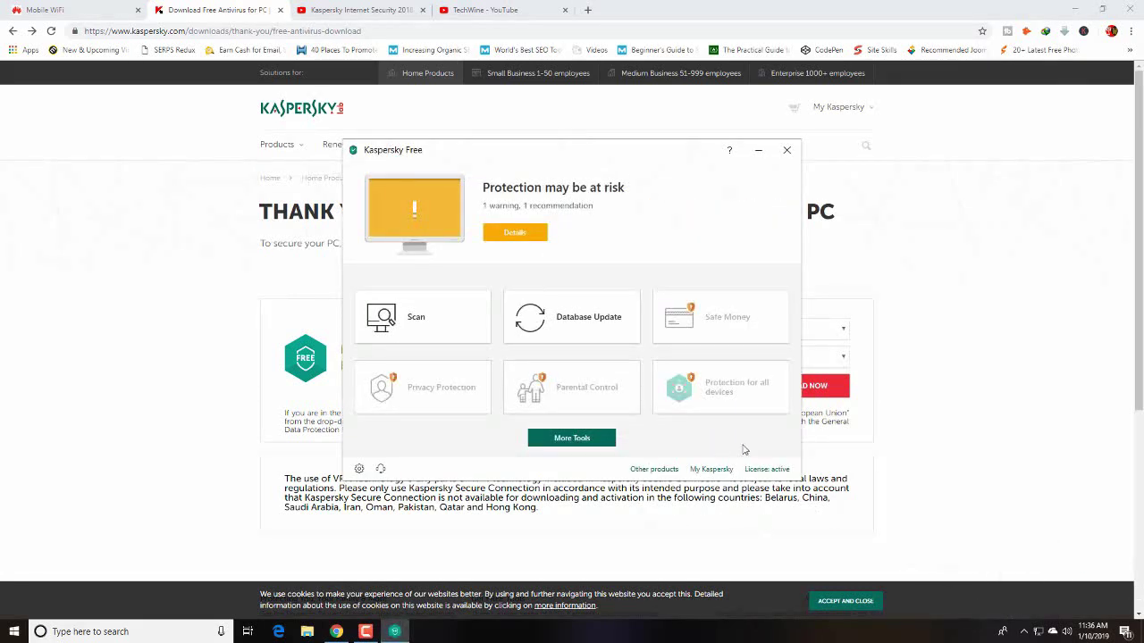
{"action": "left_click", "coordinate": [762, 470]}
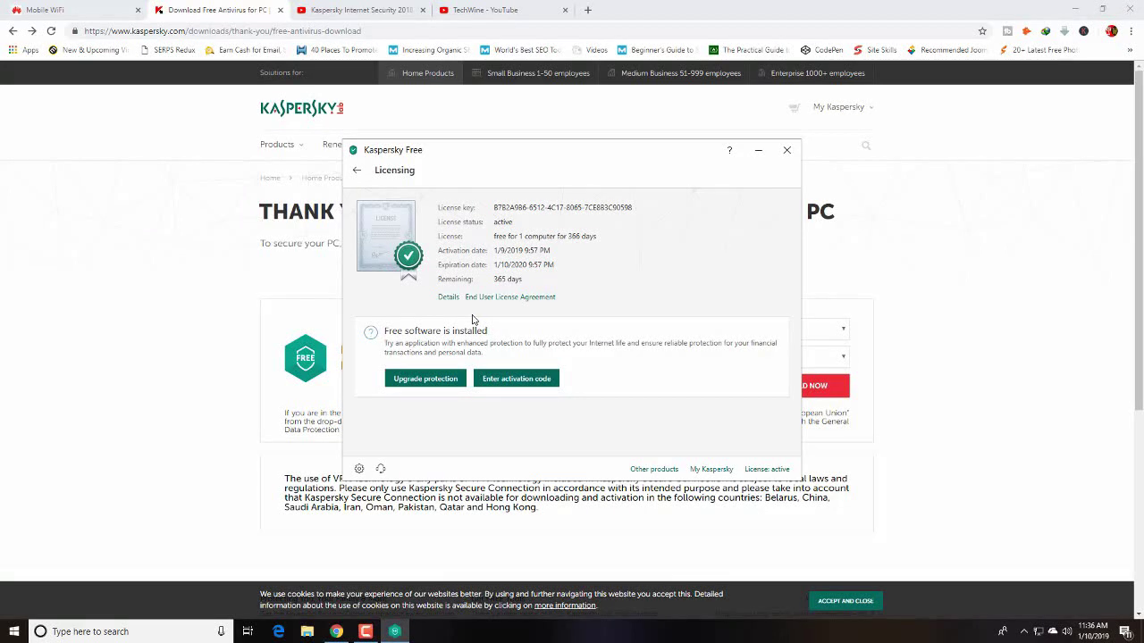
{"action": "left_click", "coordinate": [357, 170]}
- Browse Kaspersky's Protection, Performance, Scan and Additional settings sections
{"action": "left_click", "coordinate": [359, 468]}
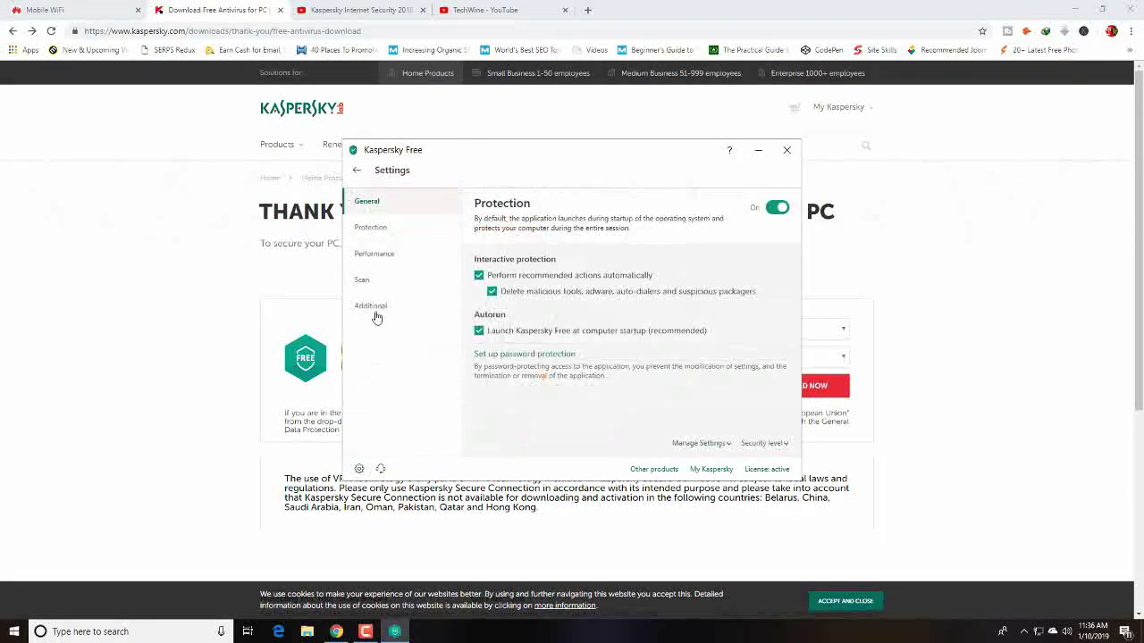
{"action": "left_click", "coordinate": [380, 259]}
{"action": "left_click", "coordinate": [375, 280]}
{"action": "left_click", "coordinate": [387, 234]}
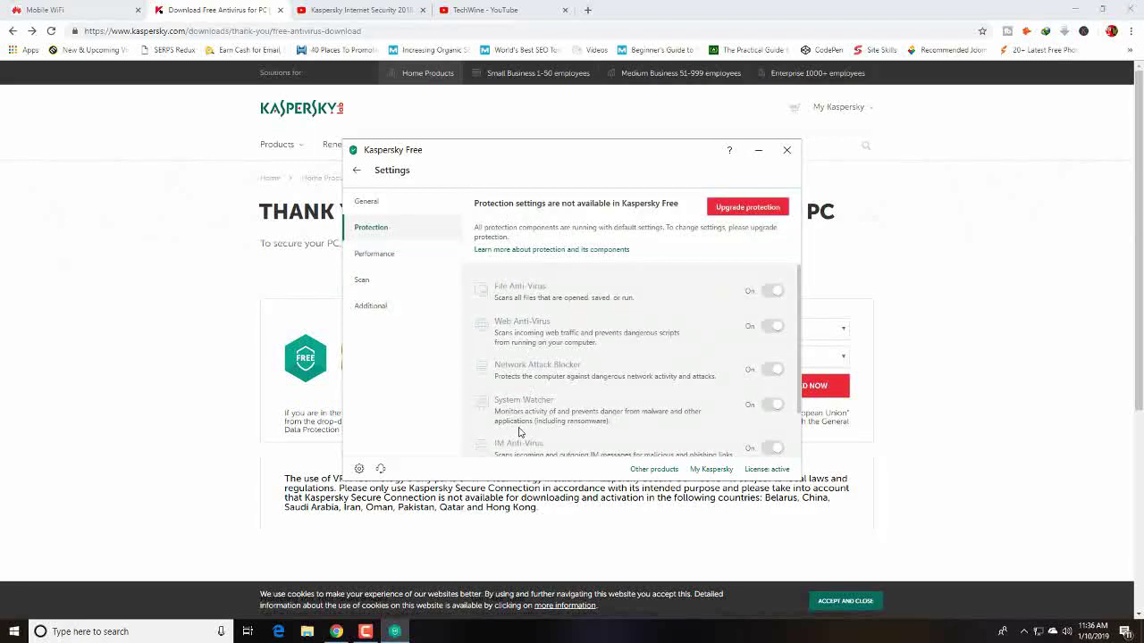
{"action": "scroll", "coordinate": [515, 424], "scroll_direction": "down", "scroll_amount": 1}
{"action": "left_click", "coordinate": [388, 260]}
{"action": "left_click", "coordinate": [394, 281]}
{"action": "left_click", "coordinate": [393, 306]}
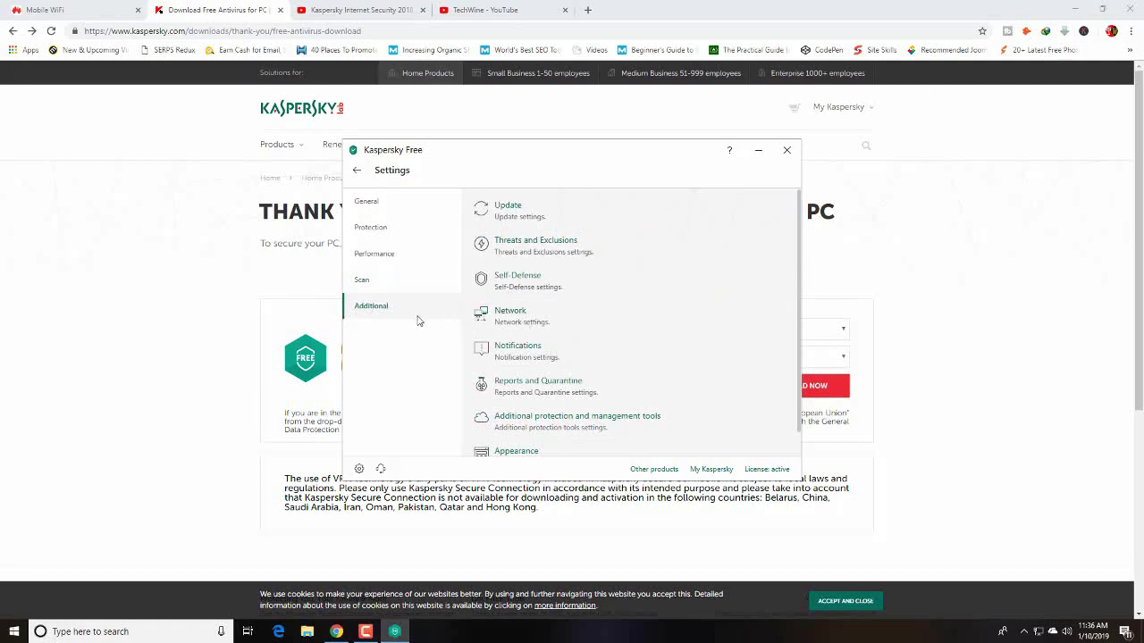
- Check the Self-Defense settings, then return to the licensing page showing 365 days remaining
{"action": "left_click", "coordinate": [513, 283]}
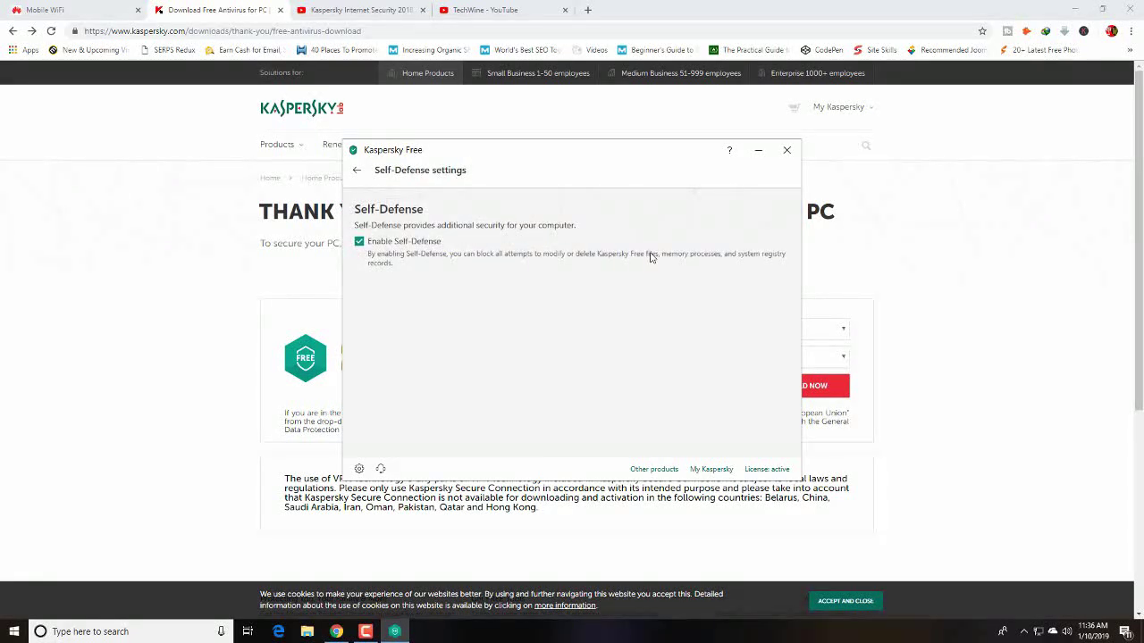
{"action": "left_click", "coordinate": [356, 170]}
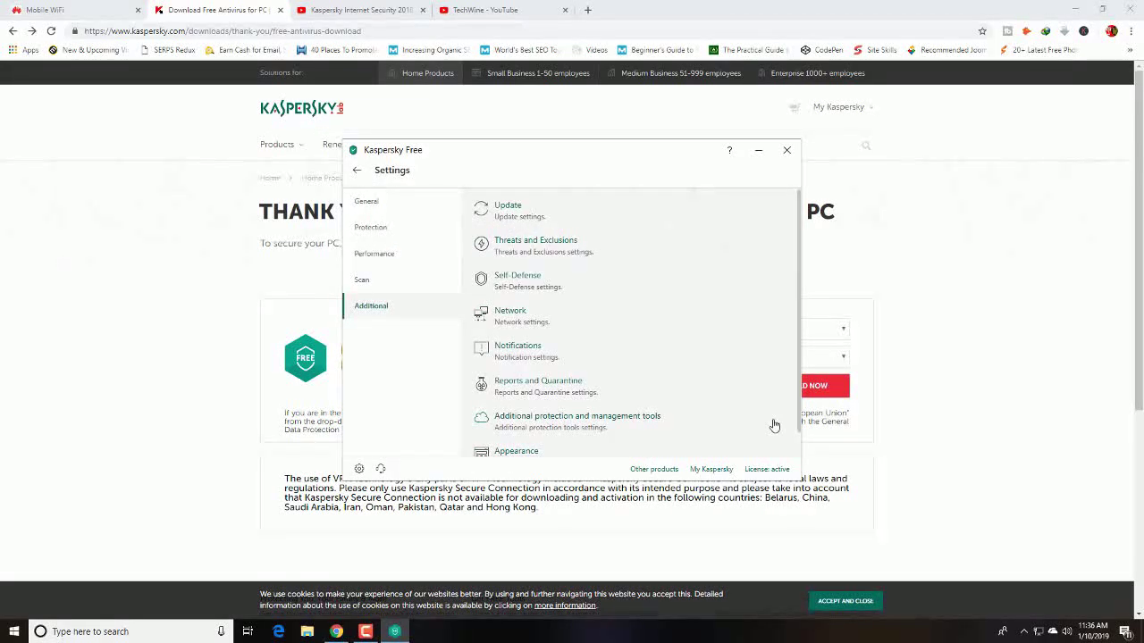
{"action": "left_click", "coordinate": [778, 471]}
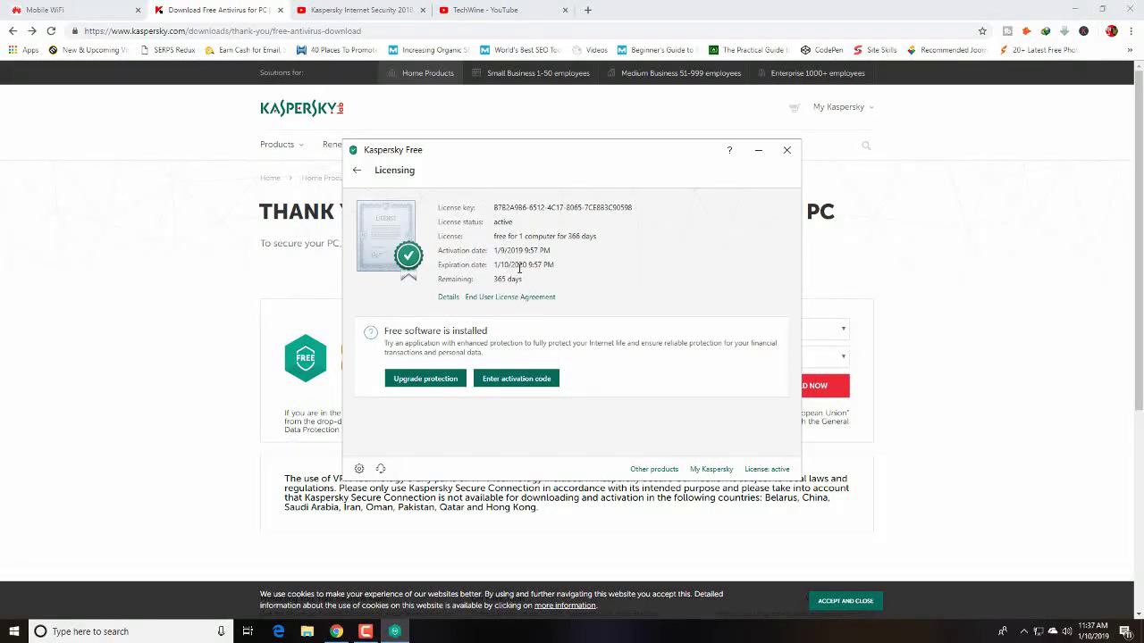
- Launch Control Panel by running 'control' from the Win+R Run dialog
{"action": "left_click", "coordinate": [61, 632]}
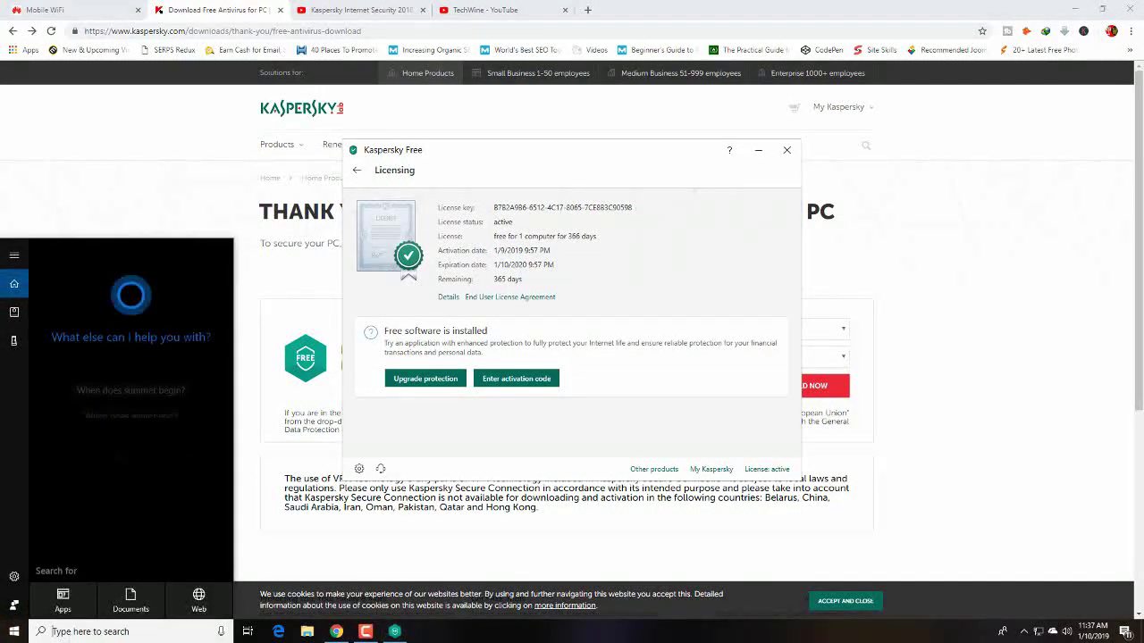
{"action": "key", "text": "Escape"}
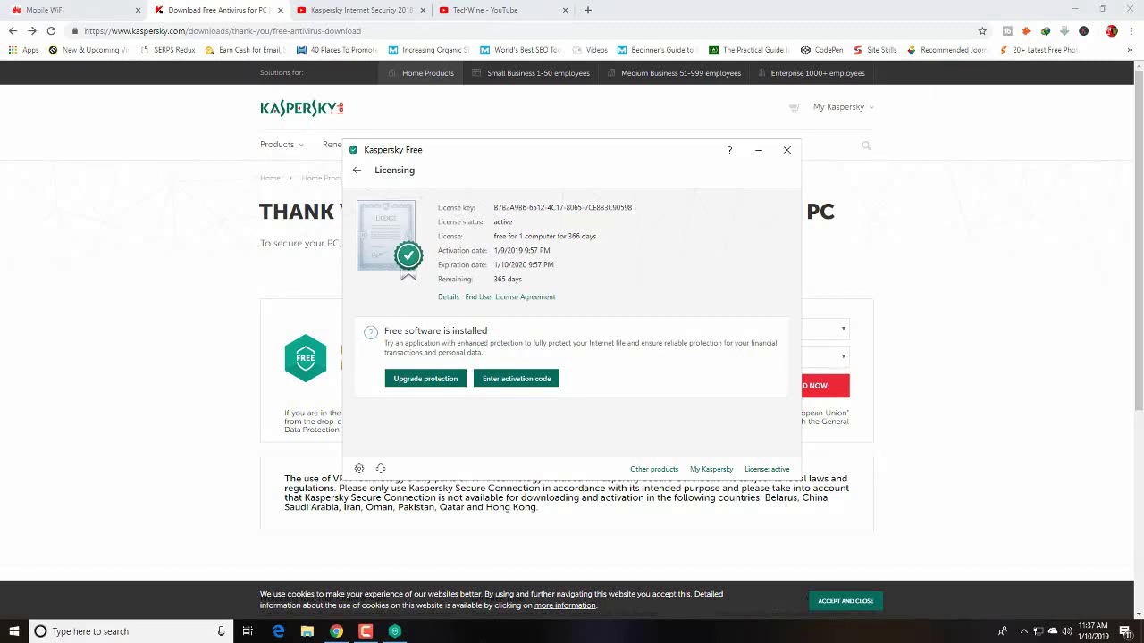
{"action": "key", "text": "super+r"}
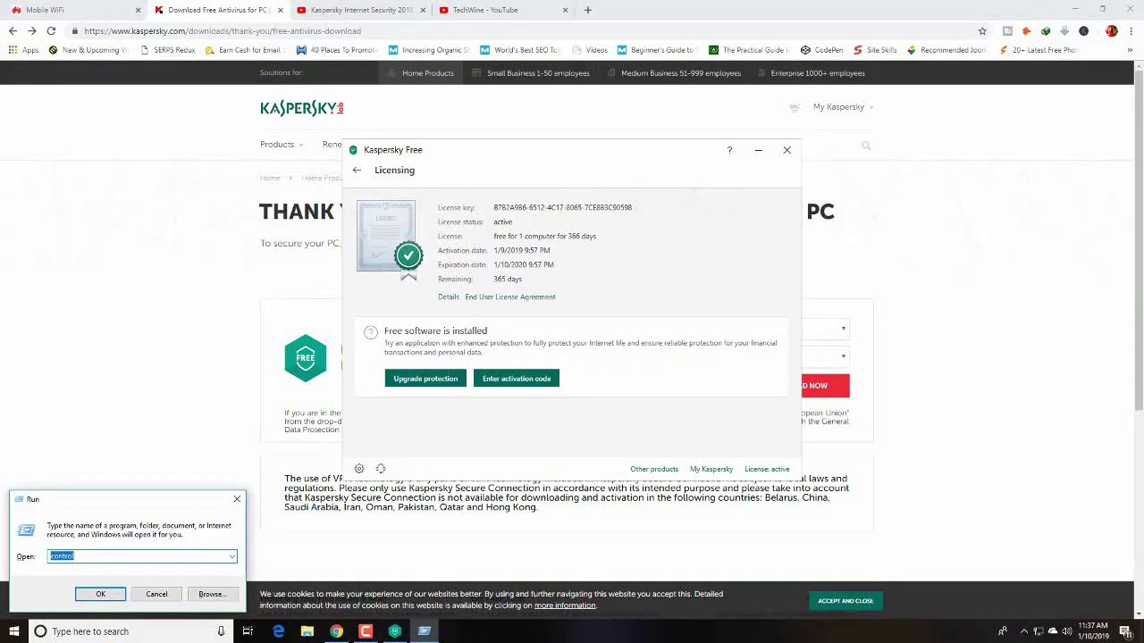
{"action": "left_click", "coordinate": [86, 556]}
{"action": "key", "text": "BackSpace"}
{"action": "key", "text": "BackSpace"}
{"action": "key", "text": "BackSpace"}
{"action": "key", "text": "BackSpace"}
{"action": "key", "text": "BackSpace"}
{"action": "key", "text": "BackSpace"}
{"action": "type", "text": "co"}
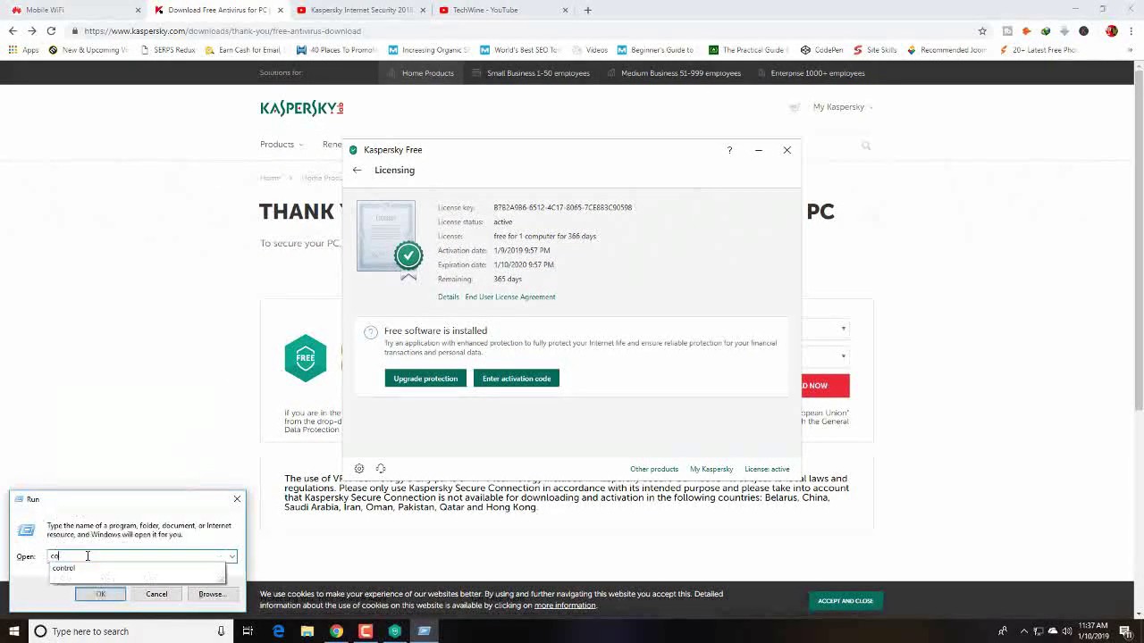
{"action": "type", "text": "ntrol"}
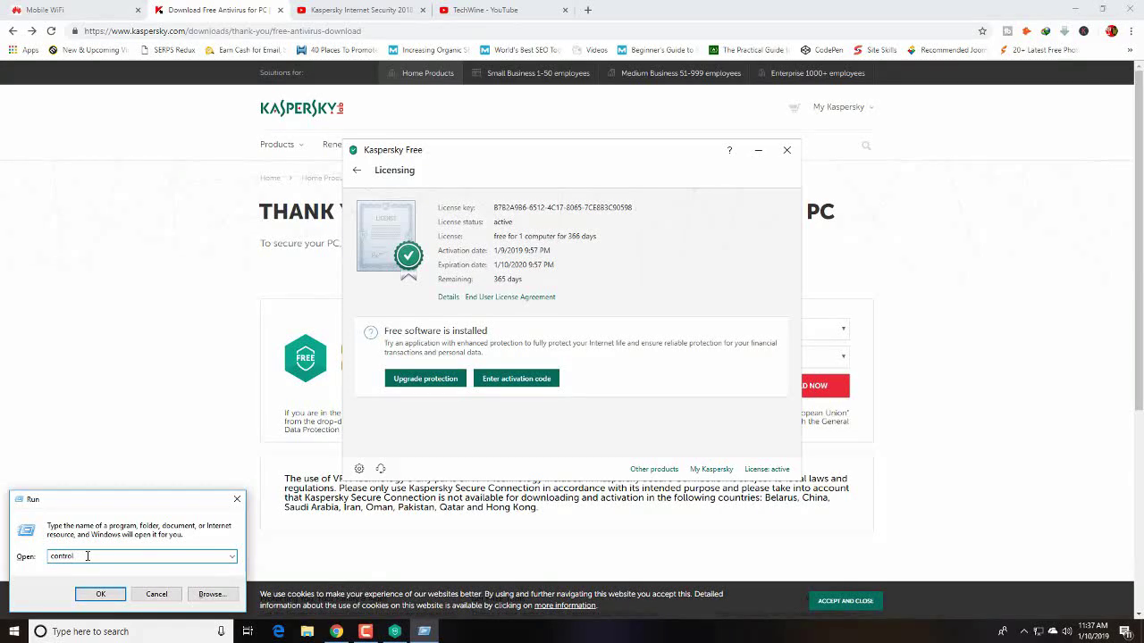
{"action": "key", "text": "Return"}
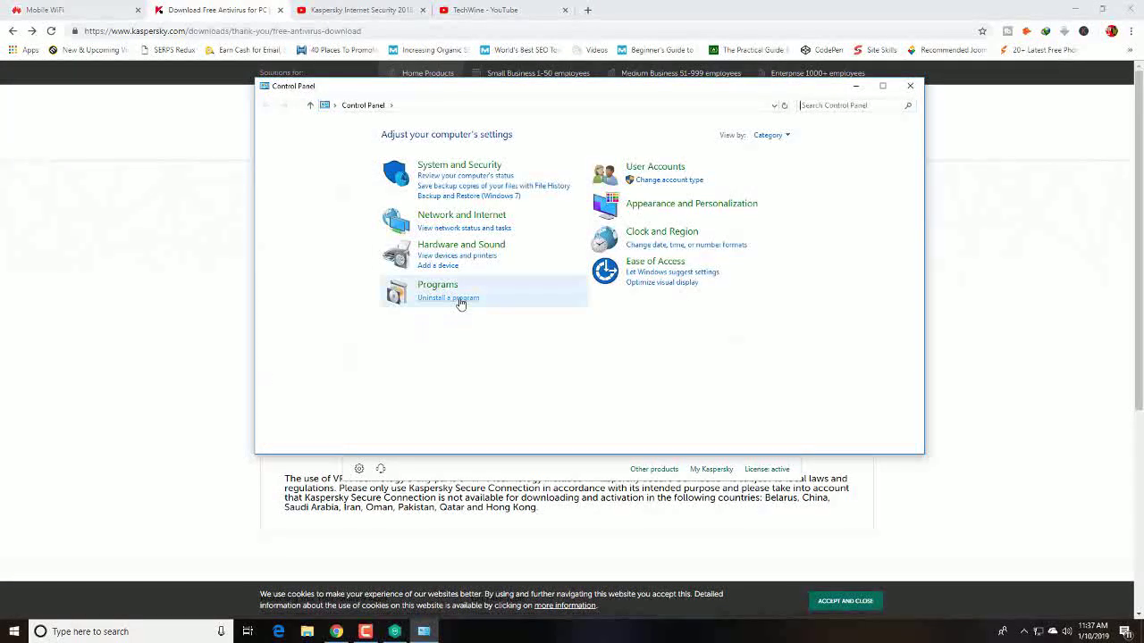
- Open the installed-programs list and scroll down to the Kaspersky entries
{"action": "left_click", "coordinate": [460, 300]}
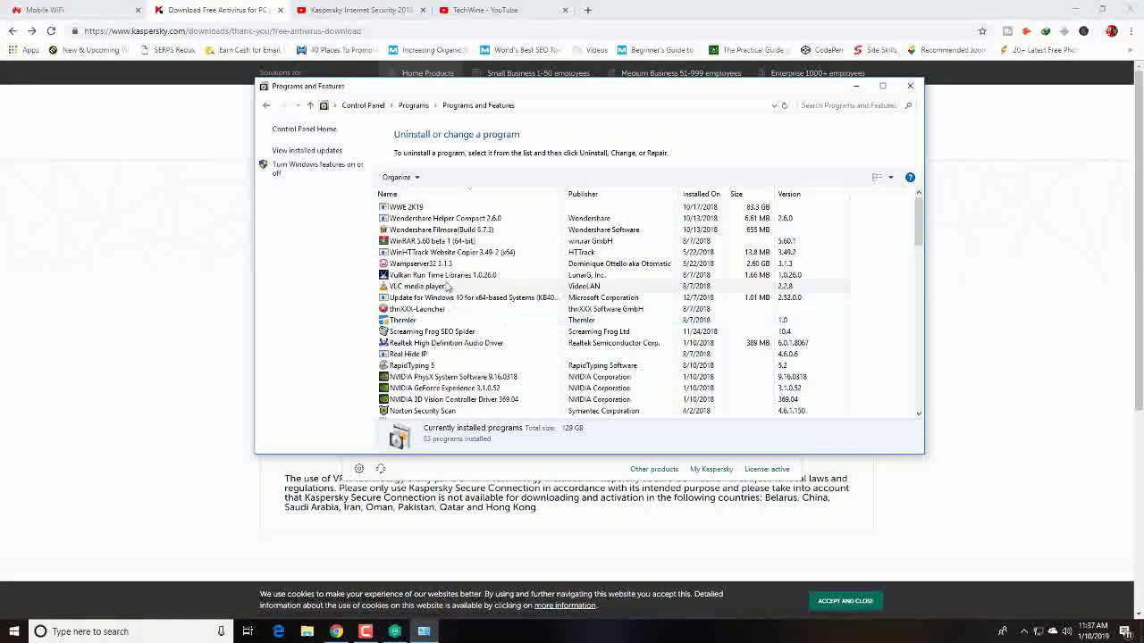
{"action": "scroll", "coordinate": [446, 279], "scroll_direction": "down", "scroll_amount": 2}
{"action": "scroll", "coordinate": [442, 304], "scroll_direction": "down", "scroll_amount": 4}
{"action": "scroll", "coordinate": [438, 331], "scroll_direction": "down", "scroll_amount": 5}
{"action": "scroll", "coordinate": [433, 356], "scroll_direction": "down", "scroll_amount": 5}
{"action": "scroll", "coordinate": [432, 355], "scroll_direction": "down", "scroll_amount": 3}
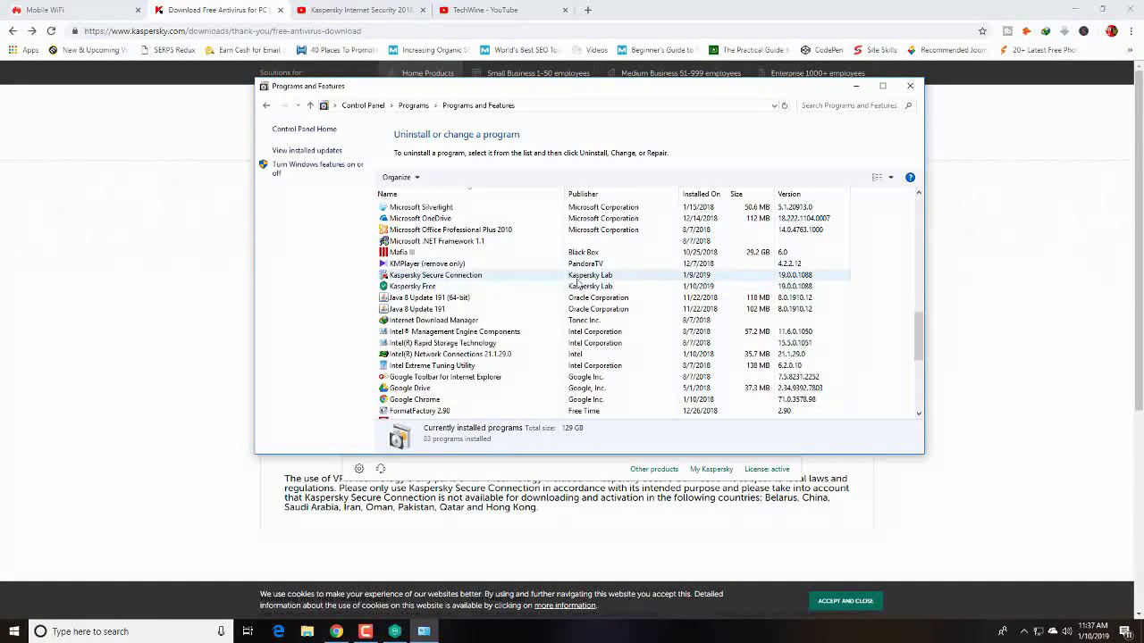
- Confirm Kaspersky Secure Connection and Kaspersky Free 19.0.0.1088 are listed, then close Programs and Features
{"action": "left_click", "coordinate": [442, 276]}
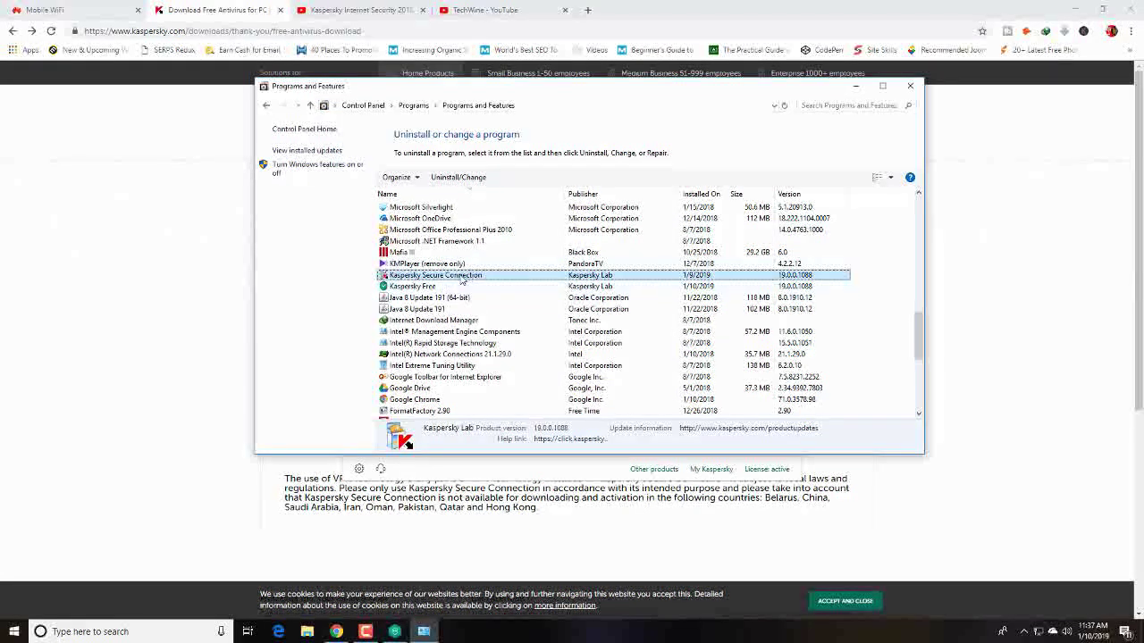
{"action": "left_click", "coordinate": [435, 287]}
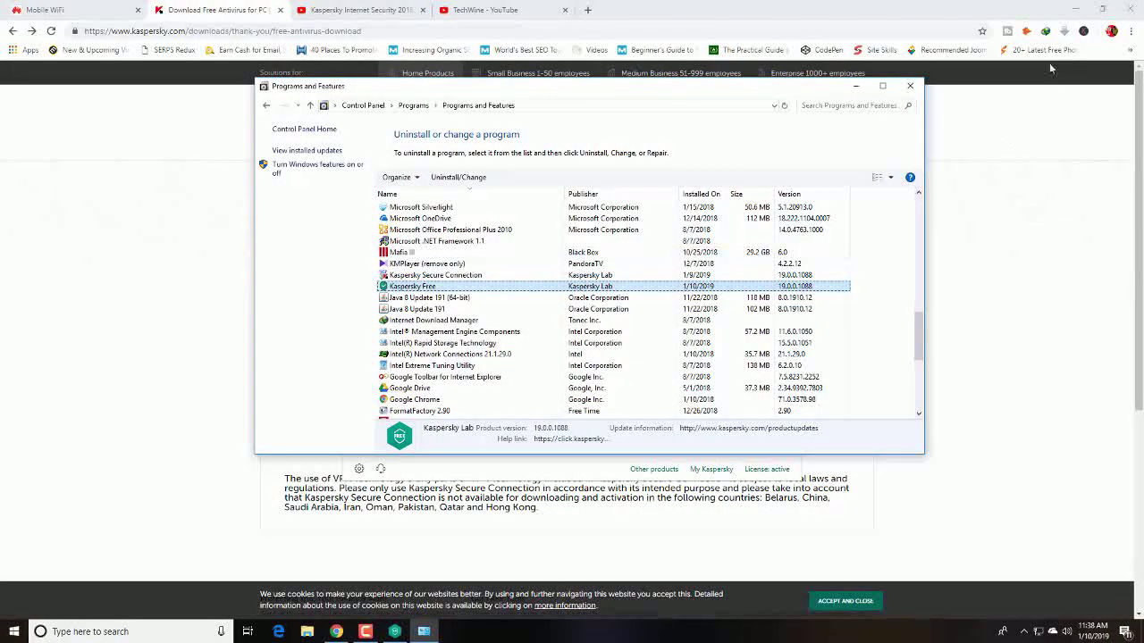
{"action": "left_click", "coordinate": [913, 90]}
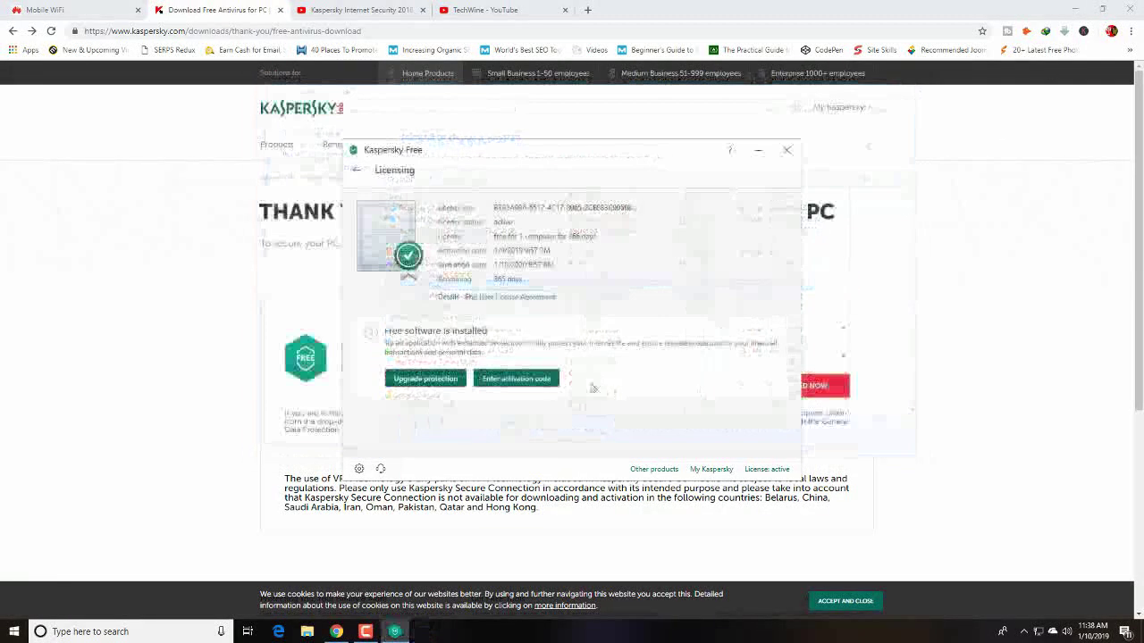
- Close Kaspersky and open the setup download's folder from the download manager
{"action": "left_click", "coordinate": [789, 149]}
{"action": "left_click", "coordinate": [1023, 631]}
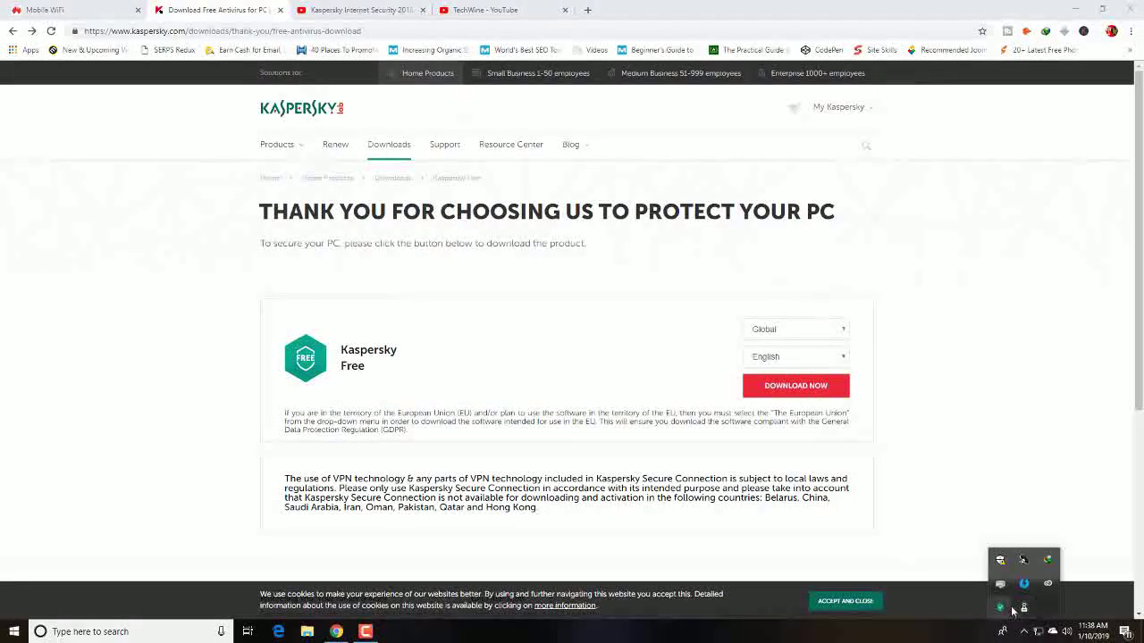
{"action": "left_click", "coordinate": [1054, 559]}
{"action": "right_click", "coordinate": [598, 448]}
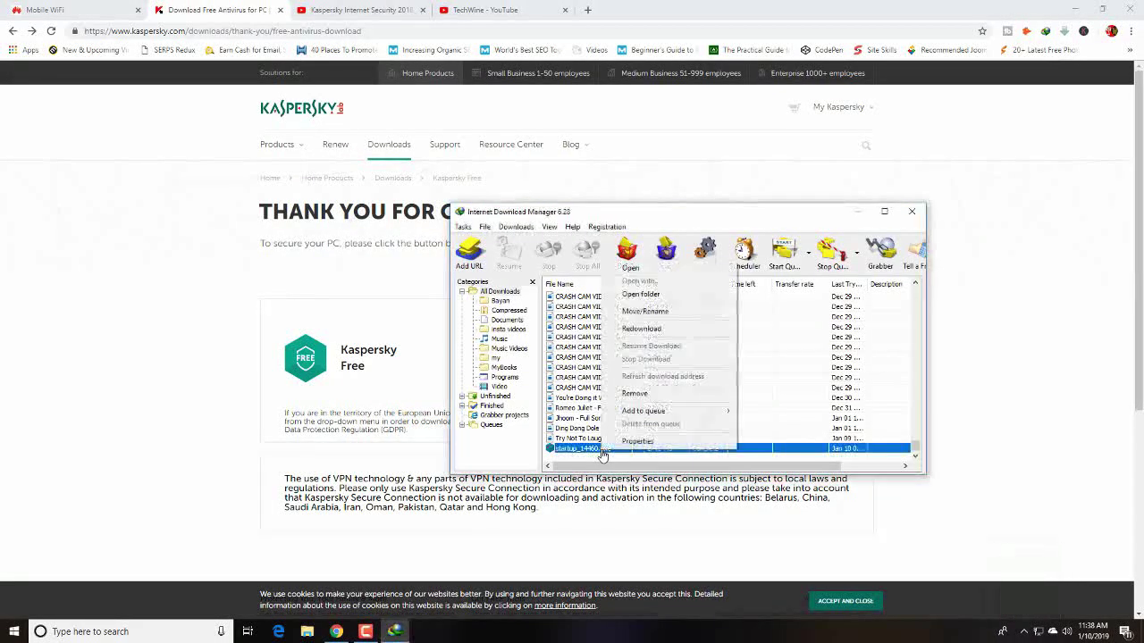
{"action": "left_click", "coordinate": [641, 294]}
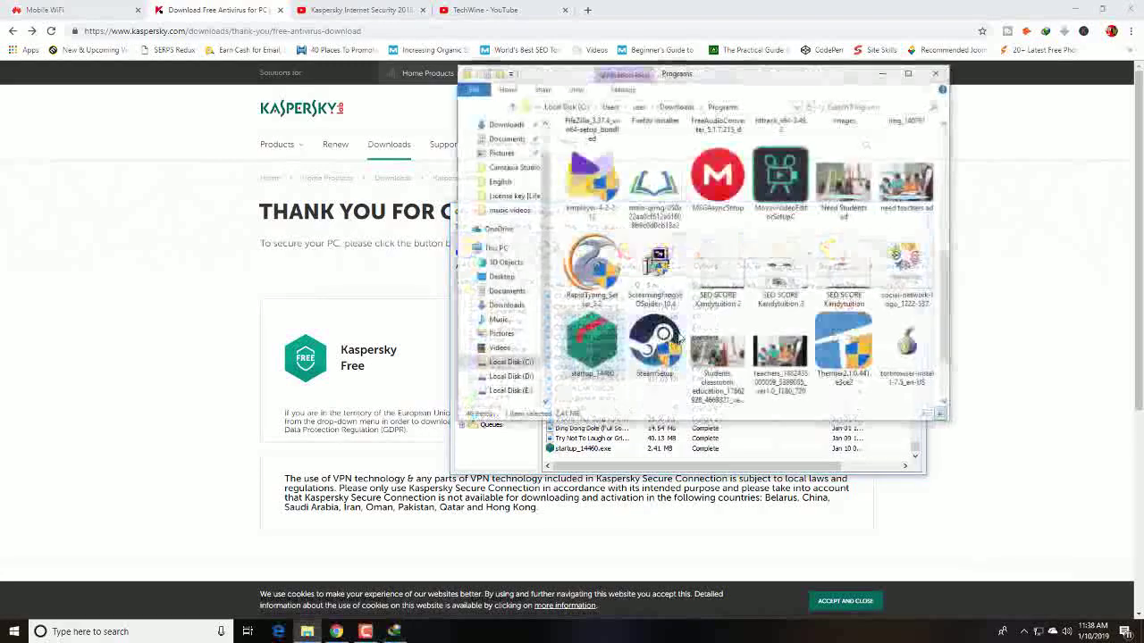
- Confirm setup file startup_14460 is in Downloads\Programs, then close Explorer and the download manager
{"action": "right_click", "coordinate": [595, 354]}
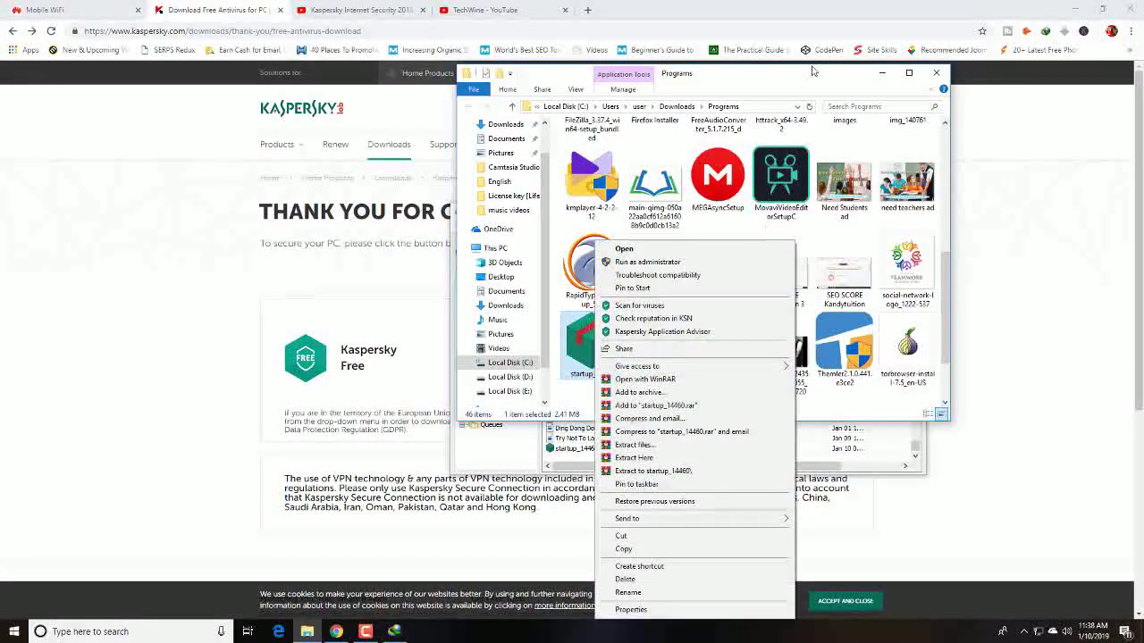
{"action": "left_click_drag", "start_coordinate": [802, 88], "coordinate": [802, 85]}
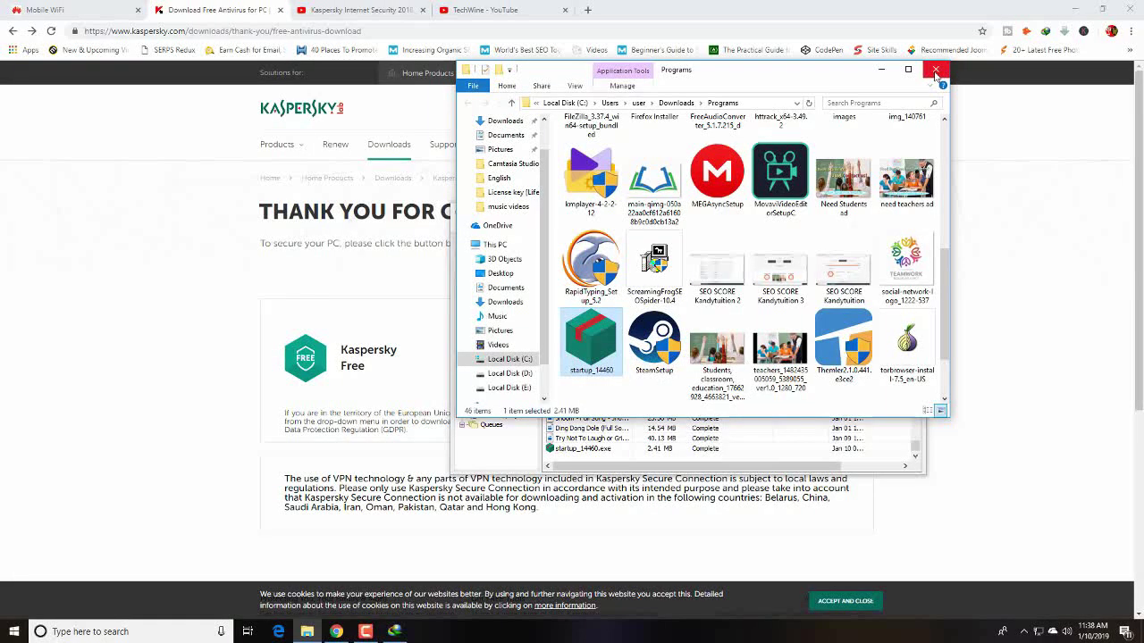
{"action": "left_click_drag", "start_coordinate": [755, 79], "coordinate": [584, 98]}
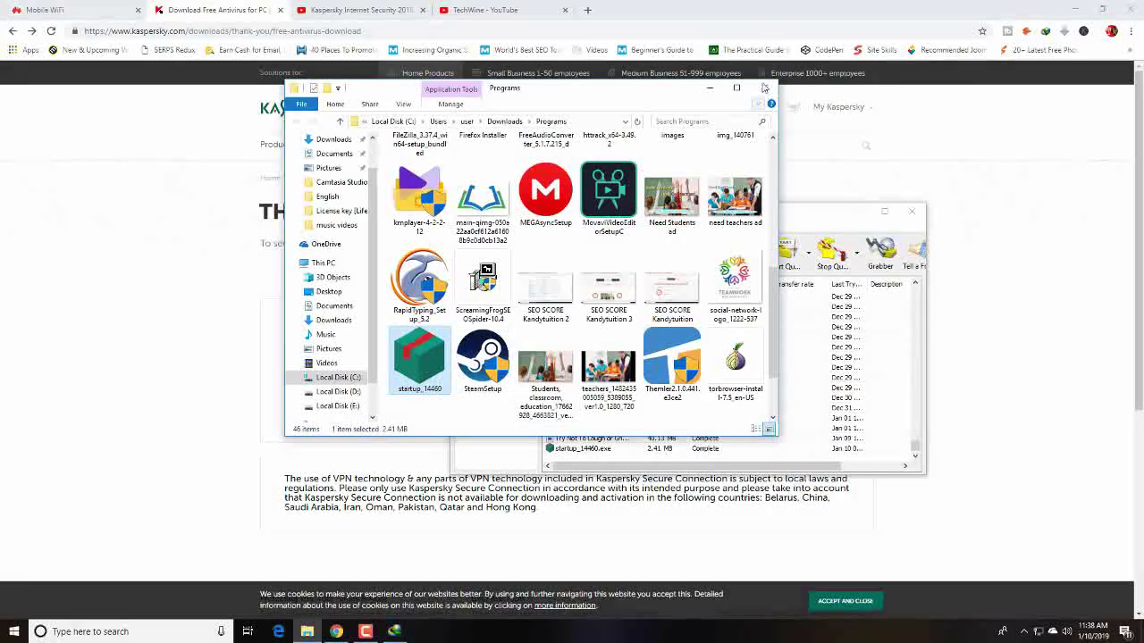
{"action": "left_click", "coordinate": [764, 87]}
{"action": "left_click", "coordinate": [912, 211]}
{"action": "left_click", "coordinate": [1023, 632]}
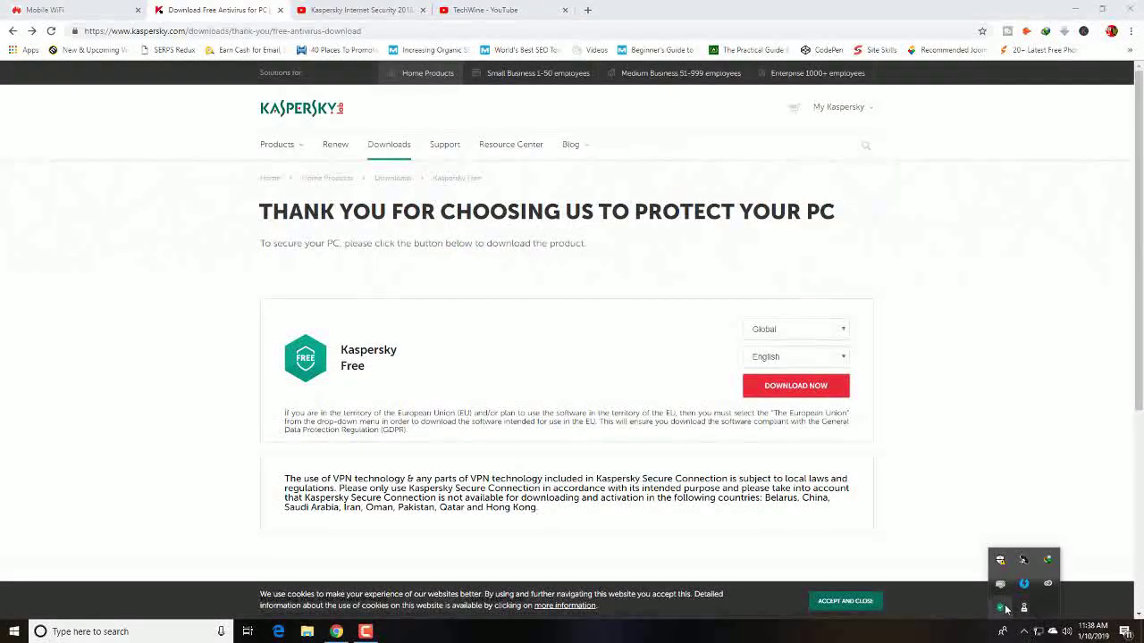
{"action": "left_click", "coordinate": [1001, 608]}
{"action": "left_click", "coordinate": [775, 471]}
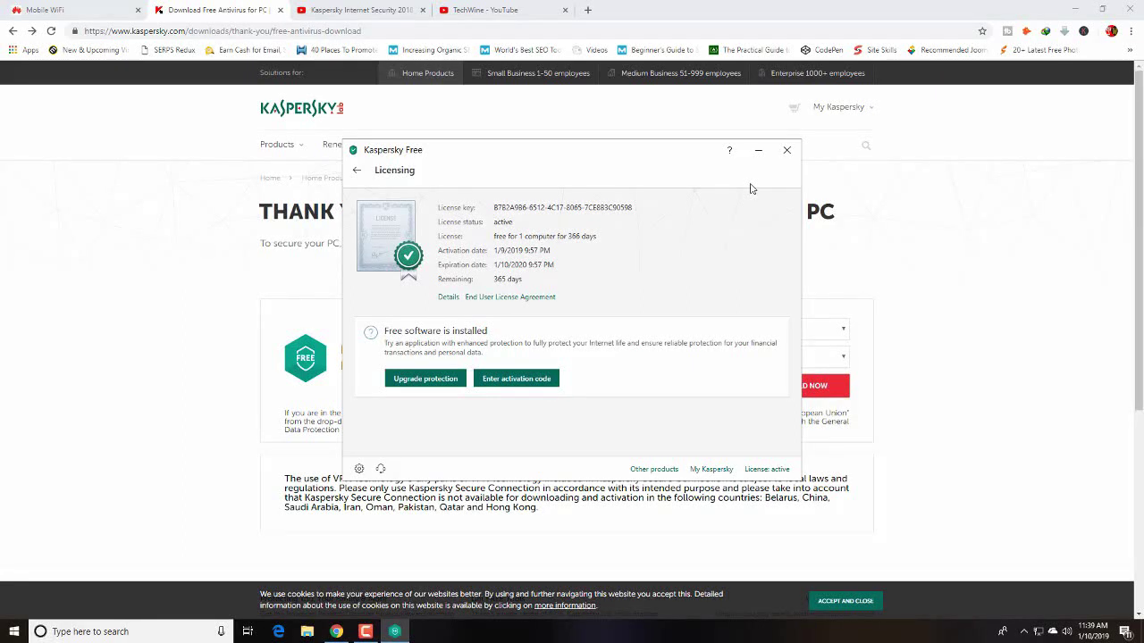
{"action": "left_click", "coordinate": [787, 149]}
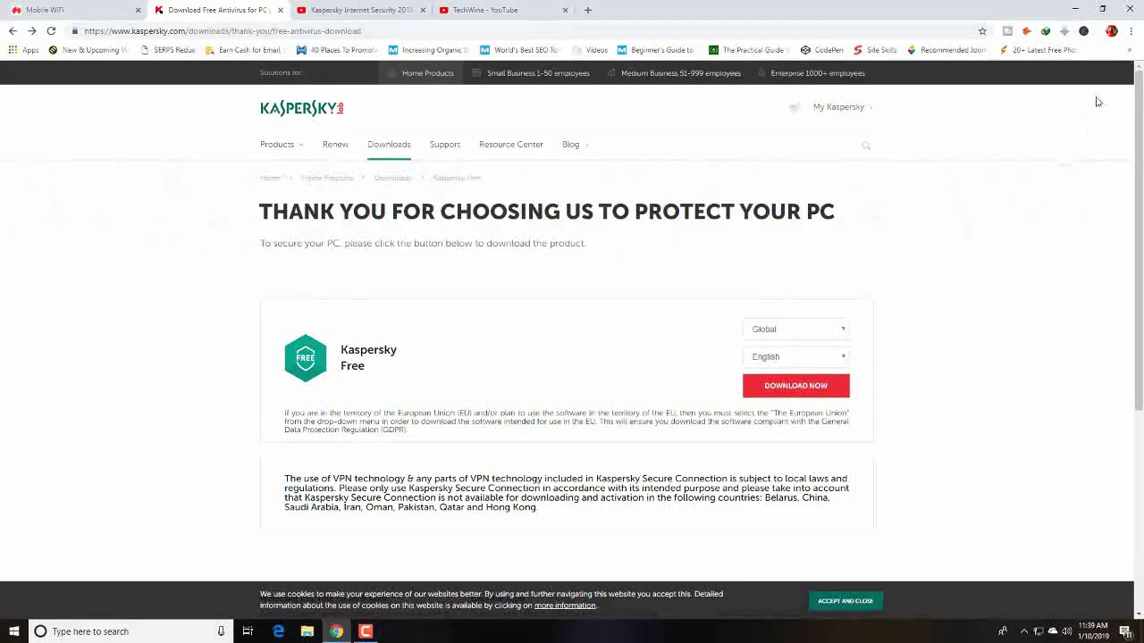